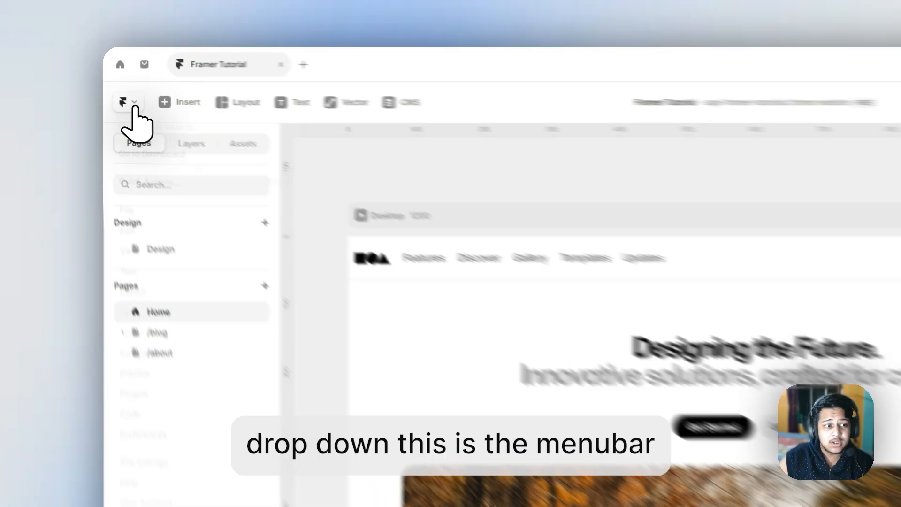
Look through the main menu's commands and submenus, including View, Component, Quick Actions and File, and close it
click(154, 115)
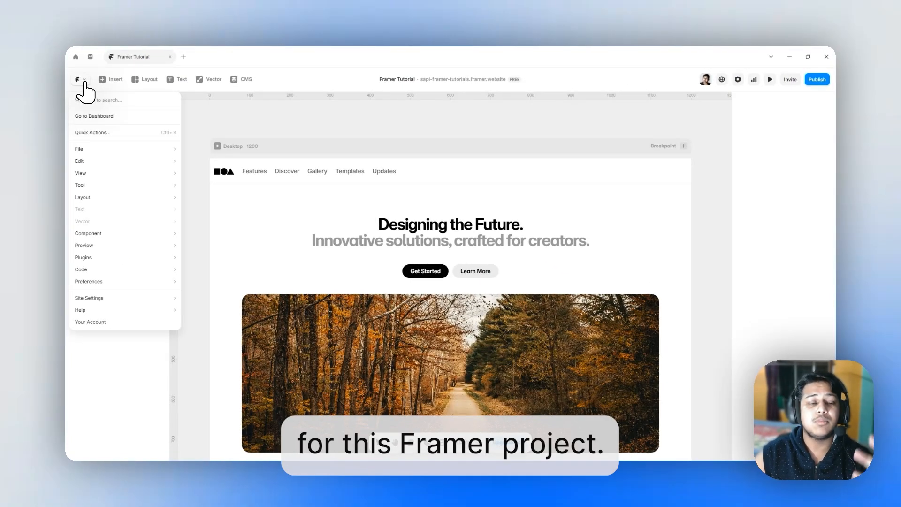
mouse_move(111, 149)
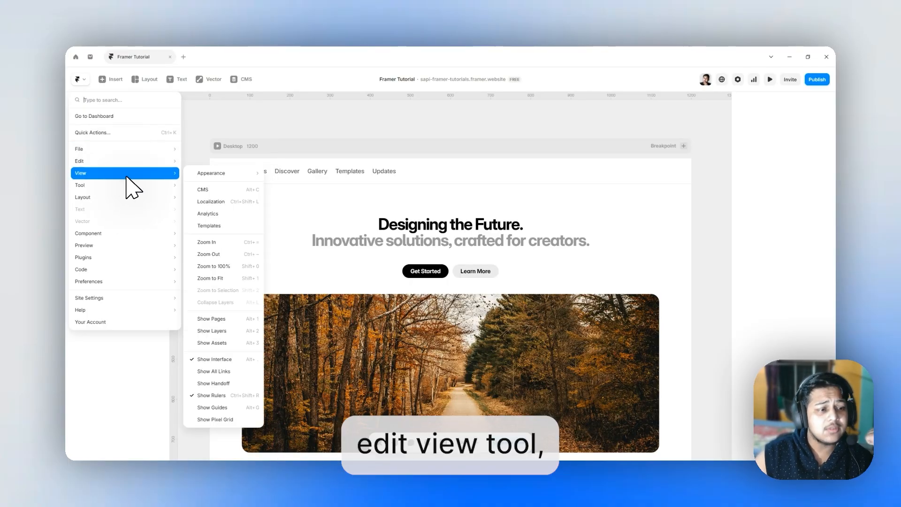
mouse_move(126, 191)
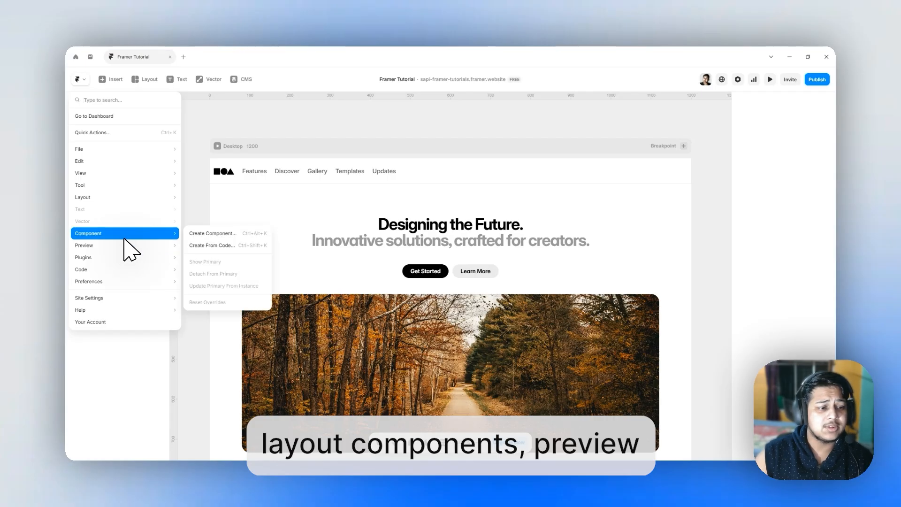
mouse_move(125, 249)
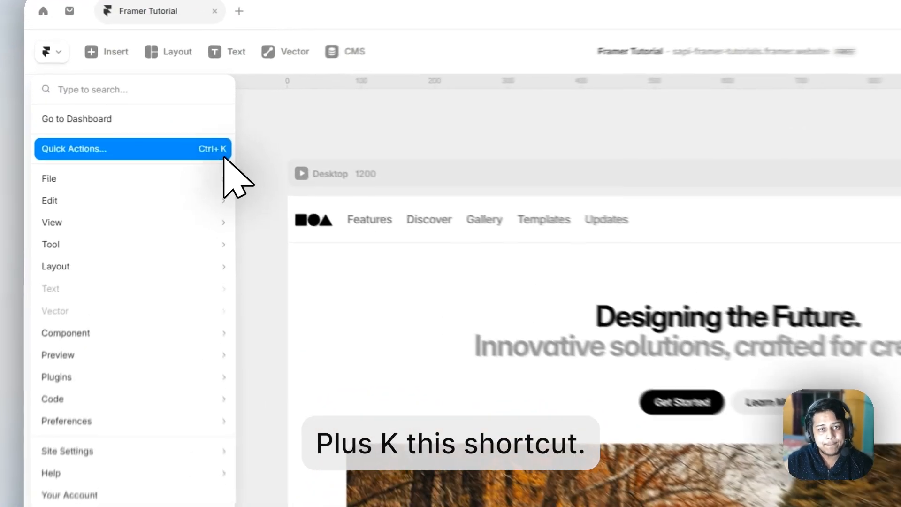
mouse_move(221, 178)
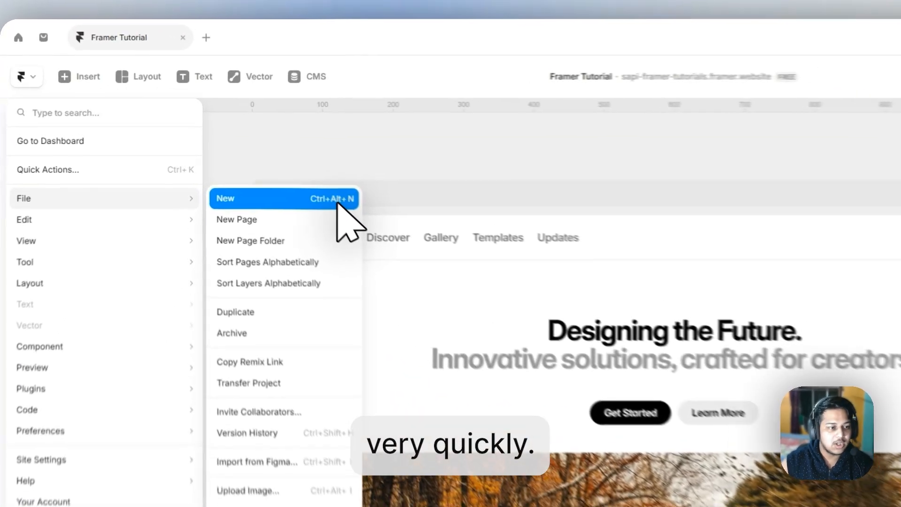
click(291, 164)
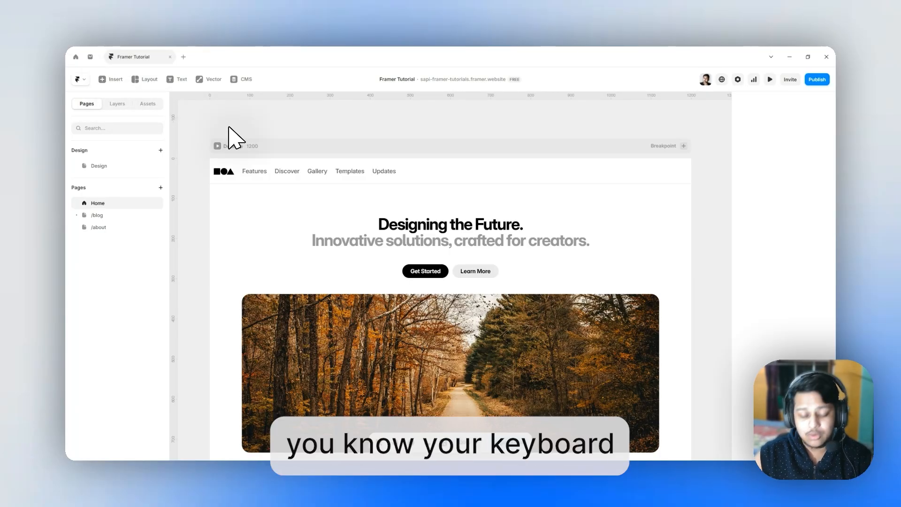
Examine the insertable Basics items, covering Sections, Navigation and Menus, and compare the menu items' Dark and Light variants
key(i)
key(i)
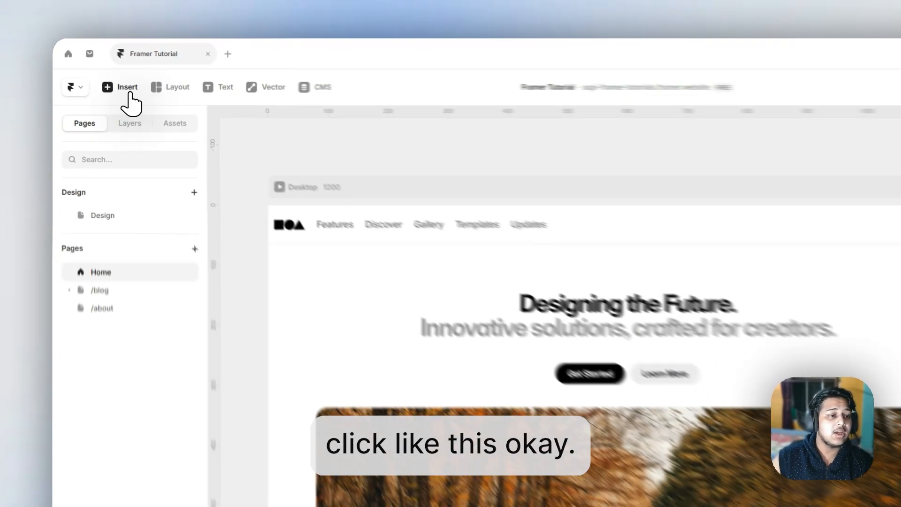
click(130, 92)
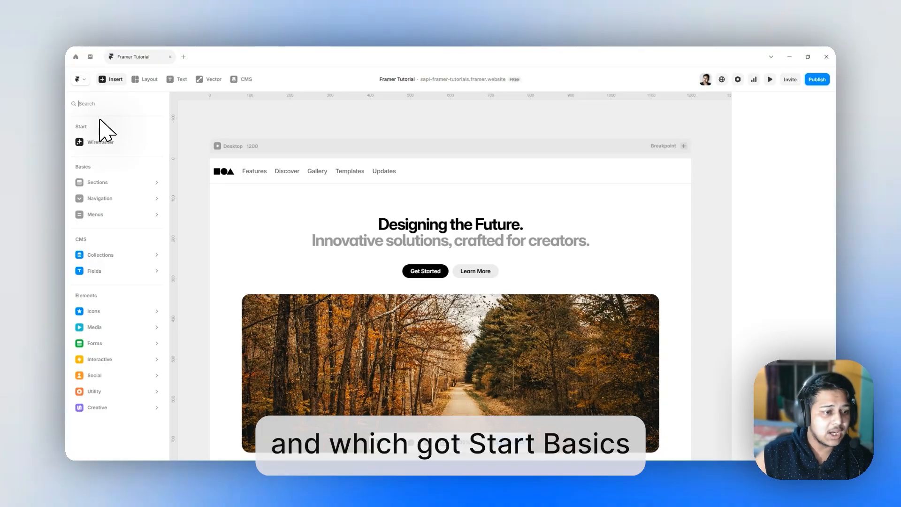
mouse_move(101, 317)
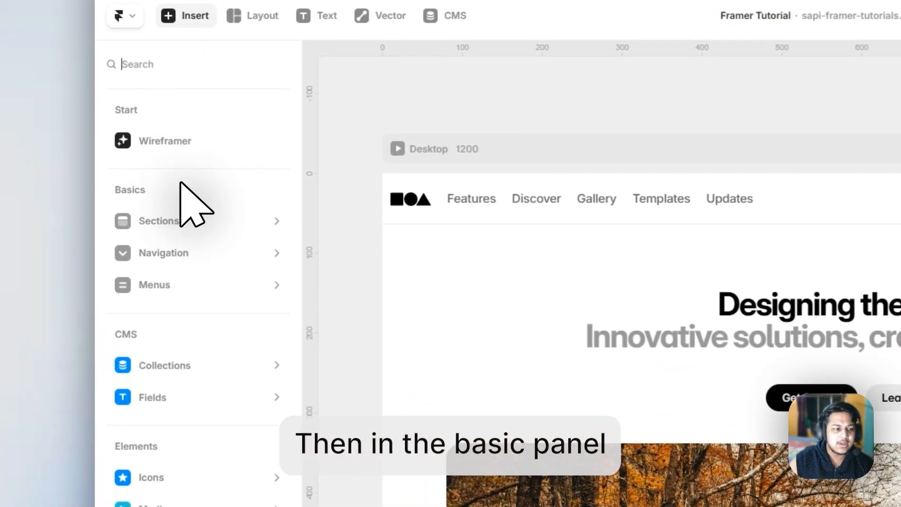
mouse_move(216, 219)
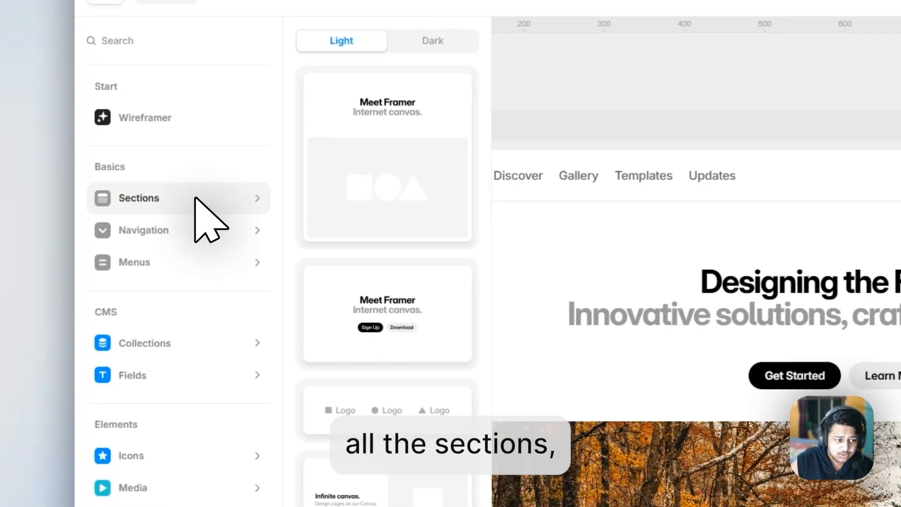
mouse_move(197, 256)
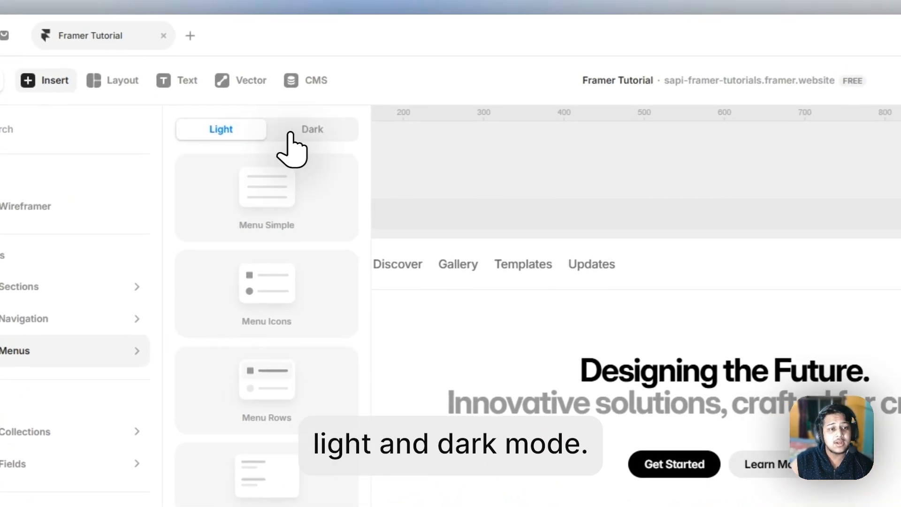
click(389, 7)
click(254, 136)
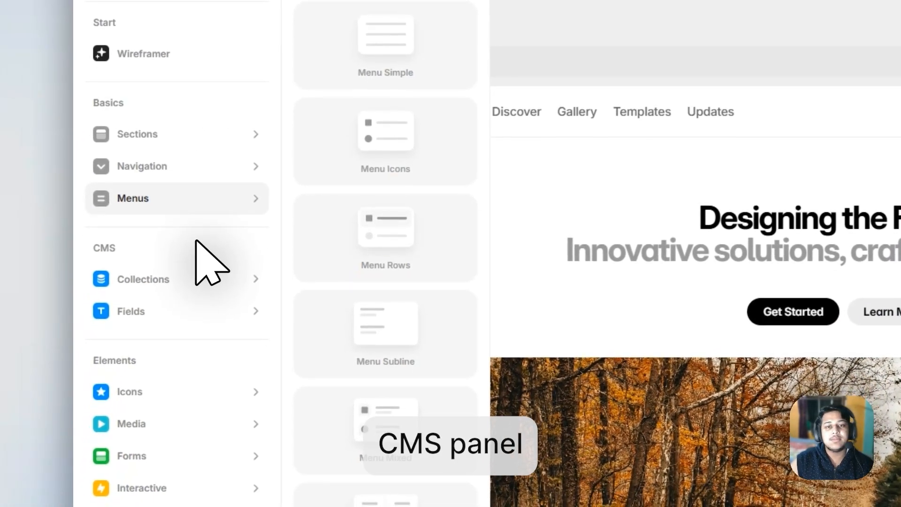
Examine the insertable CMS collections and fields and the Elements categories from Icons, Media and Forms to Utility and Creative
mouse_move(193, 274)
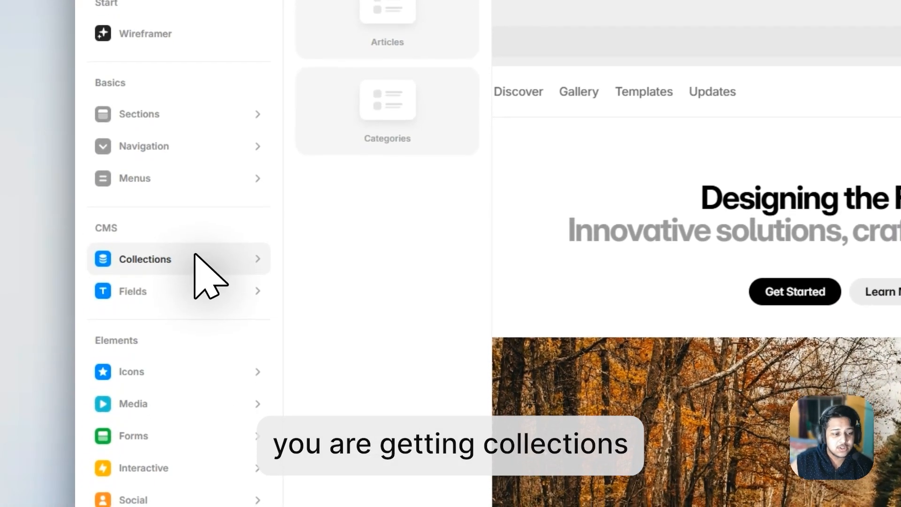
mouse_move(195, 292)
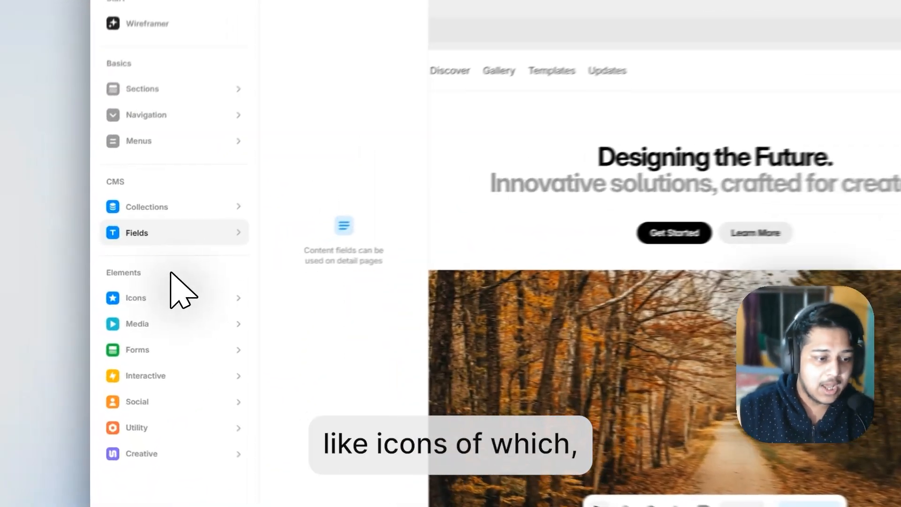
mouse_move(94, 299)
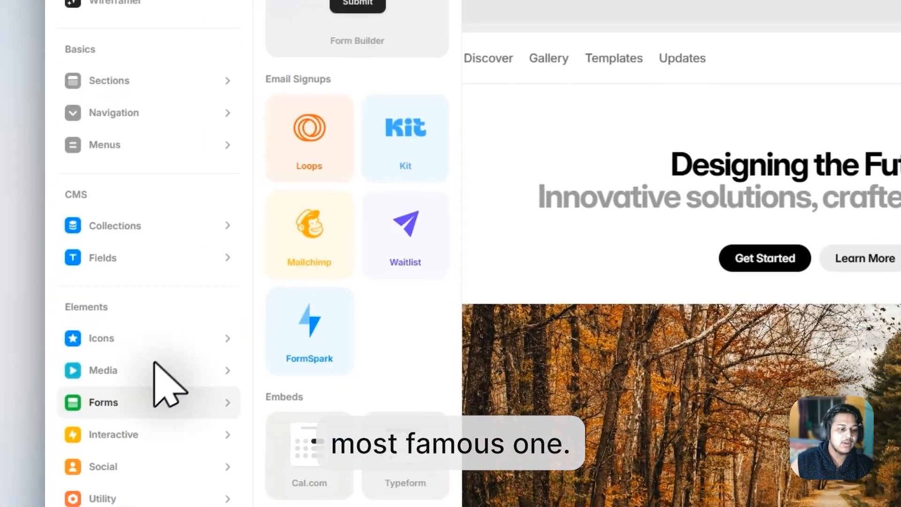
mouse_move(187, 316)
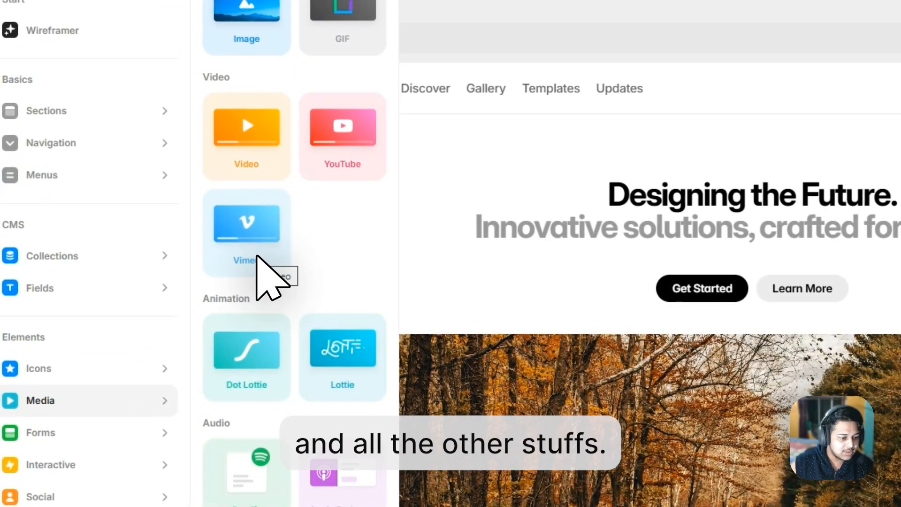
mouse_move(136, 432)
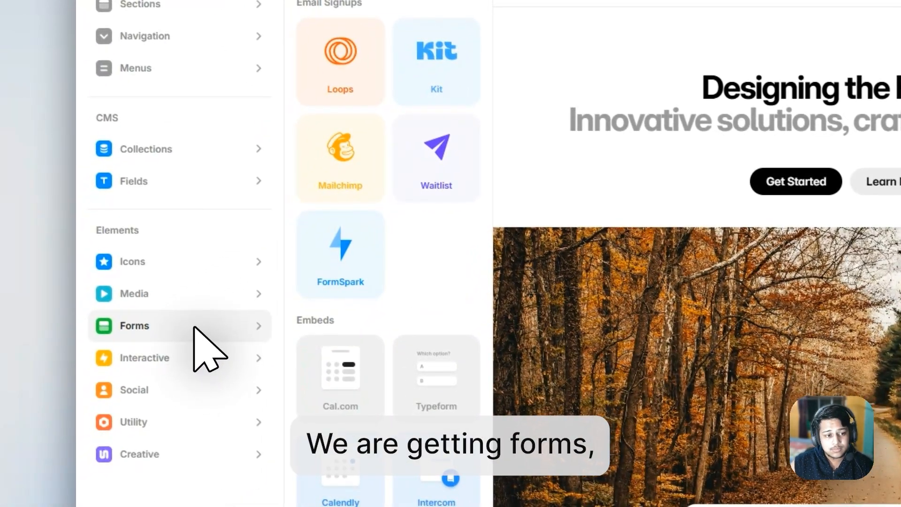
mouse_move(181, 359)
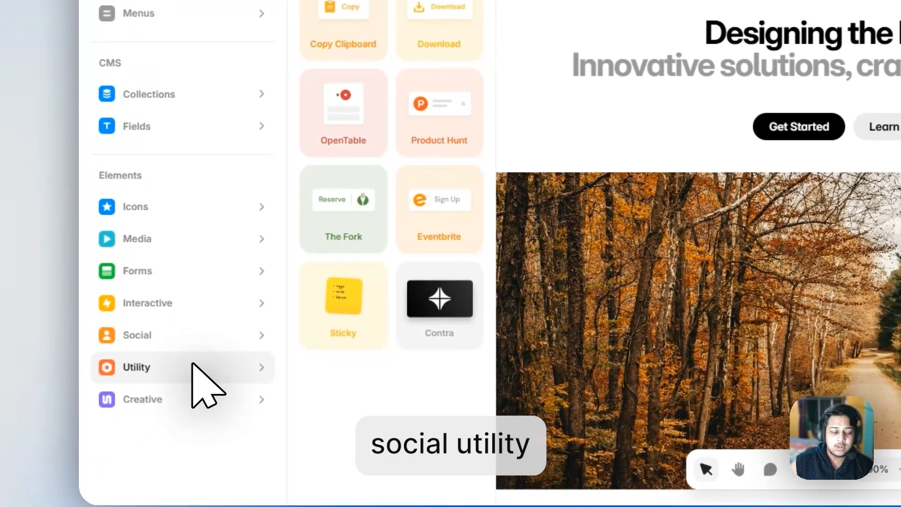
mouse_move(192, 415)
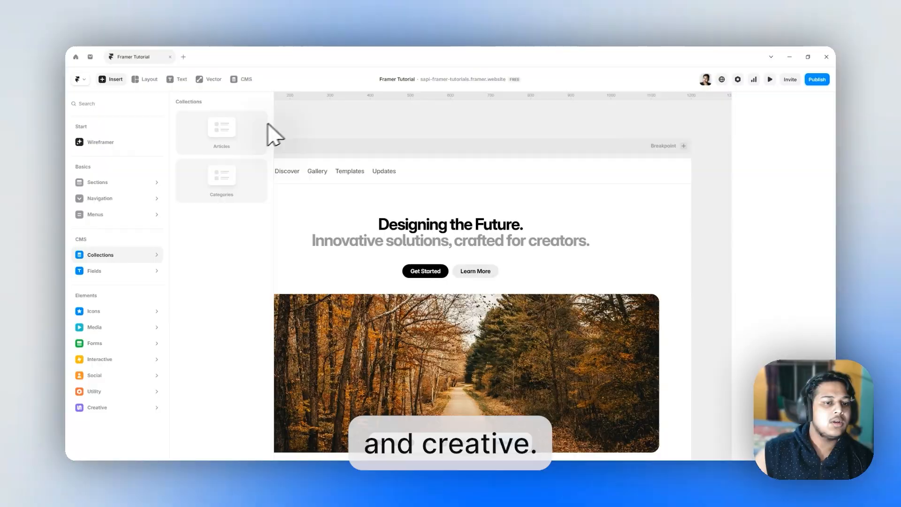
click(296, 116)
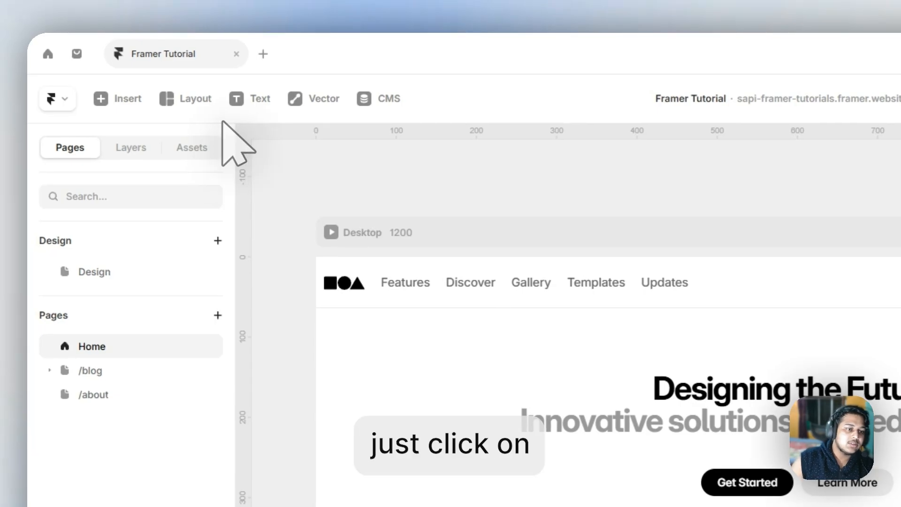
Draw a frame about 708 × 205 on the empty canvas above the Desktop breakpoint
click(200, 100)
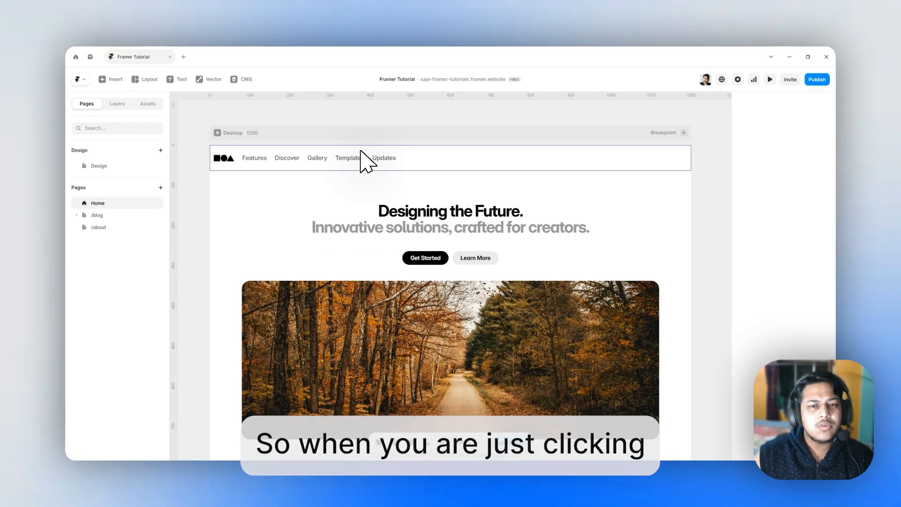
scroll(364, 161, up, 5)
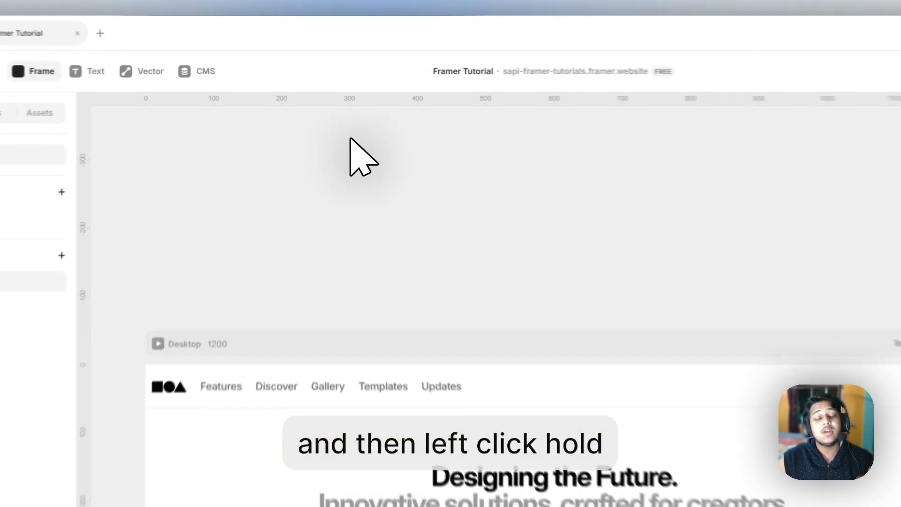
drag(353, 146, 867, 302)
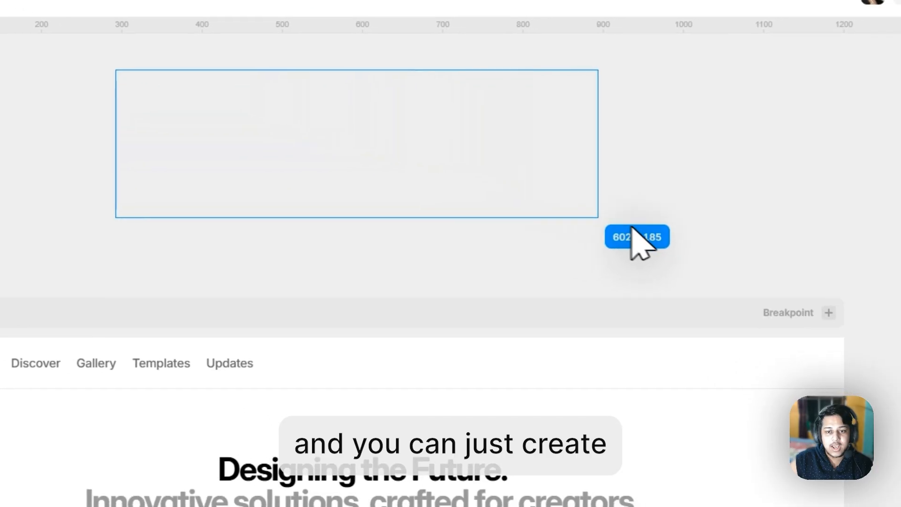
drag(632, 228, 229, 233)
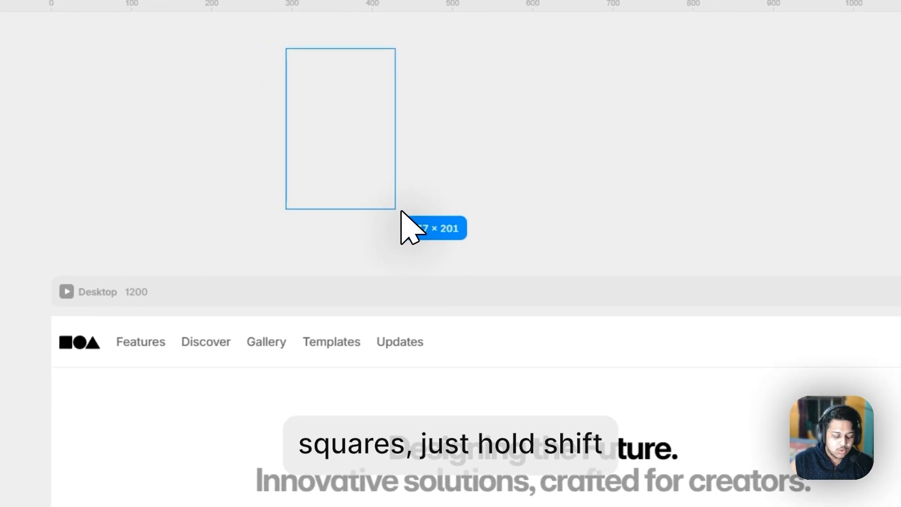
mouse_move(402, 211)
mouse_down()
mouse_move(334, 115)
mouse_move(566, 244)
mouse_move(663, 244)
mouse_move(195, 155)
mouse_move(495, 223)
mouse_move(461, 211)
mouse_up()
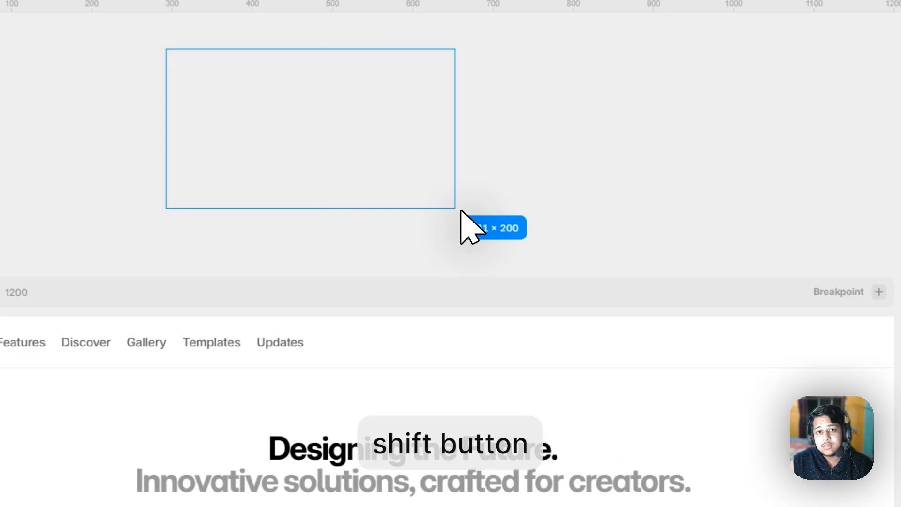
drag(461, 211, 739, 215)
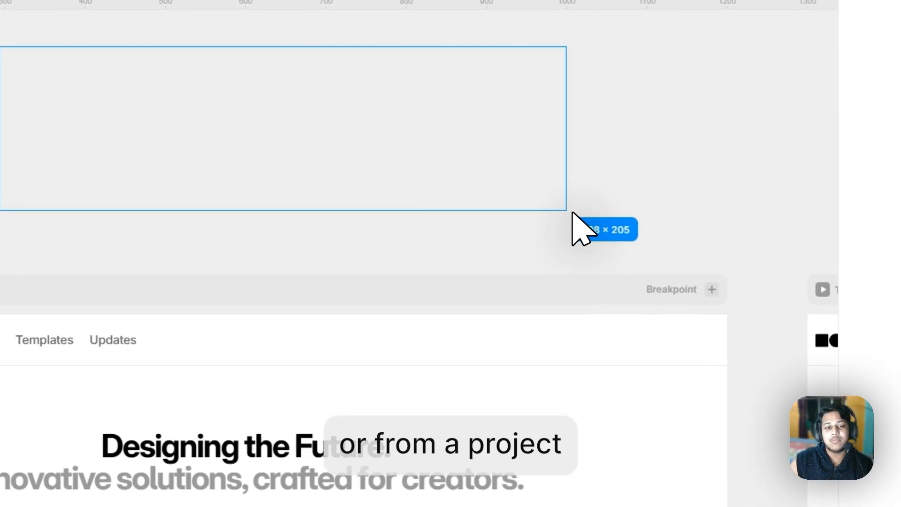
drag(572, 213, 573, 211)
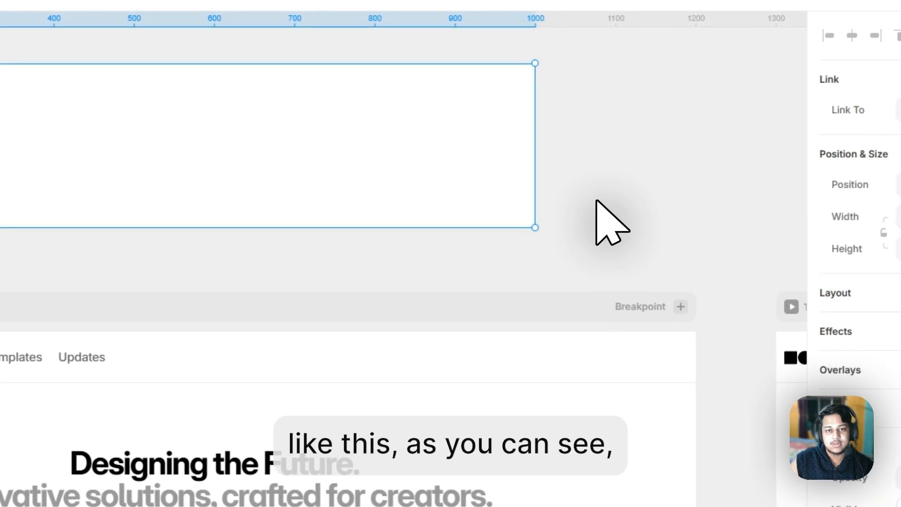
Delete the blank frame above the Desktop breakpoint
click(627, 183)
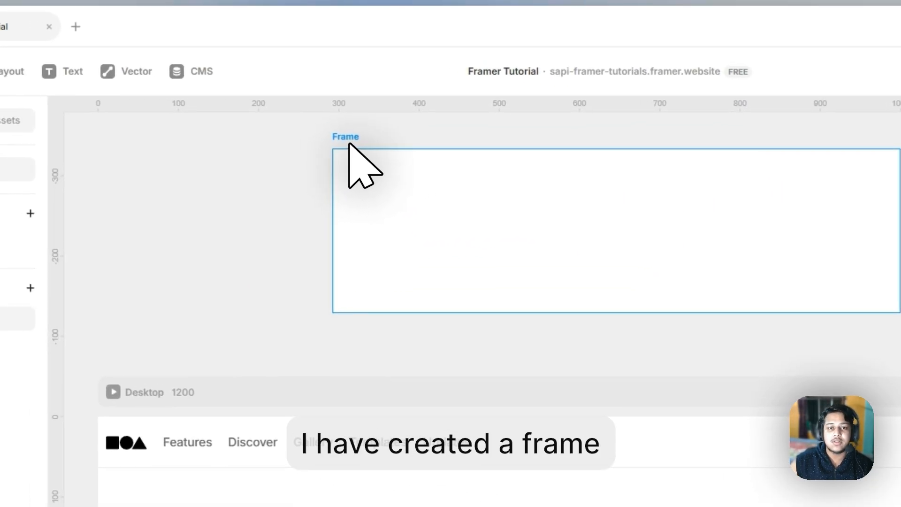
click(349, 140)
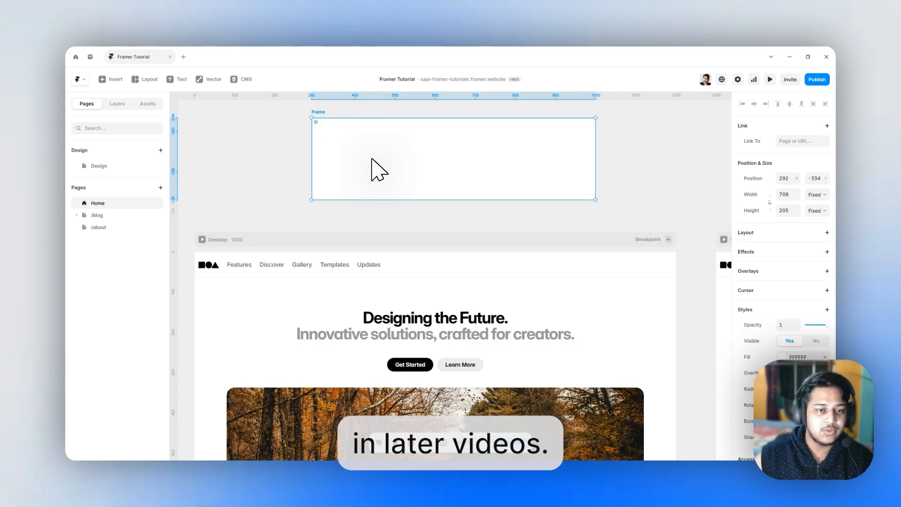
key(Delete)
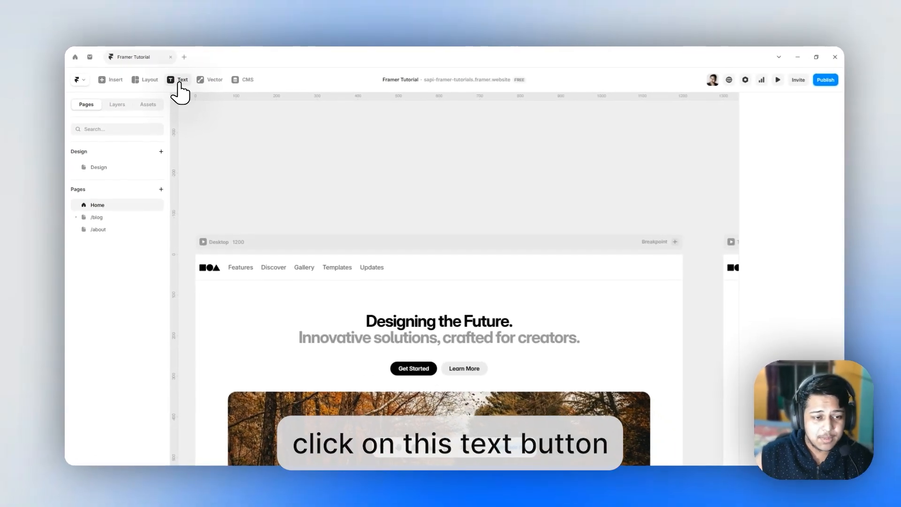
Add the text "sapiscribe" directly above the "Designing the Future." heading in the Desktop hero section
click(179, 80)
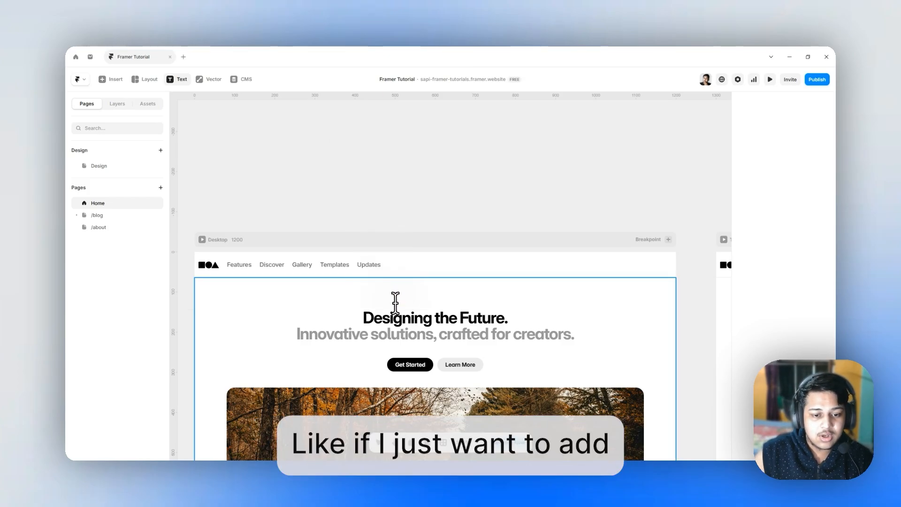
scroll(398, 305, down, 3)
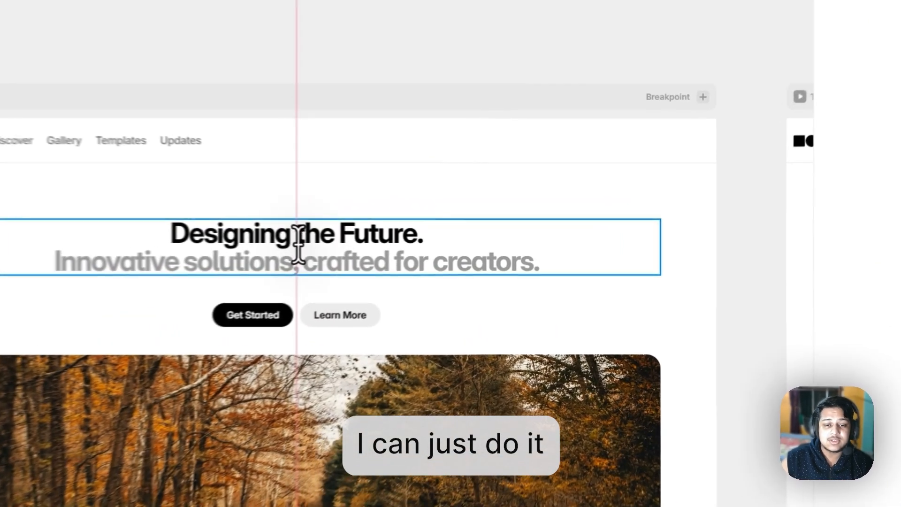
click(565, 246)
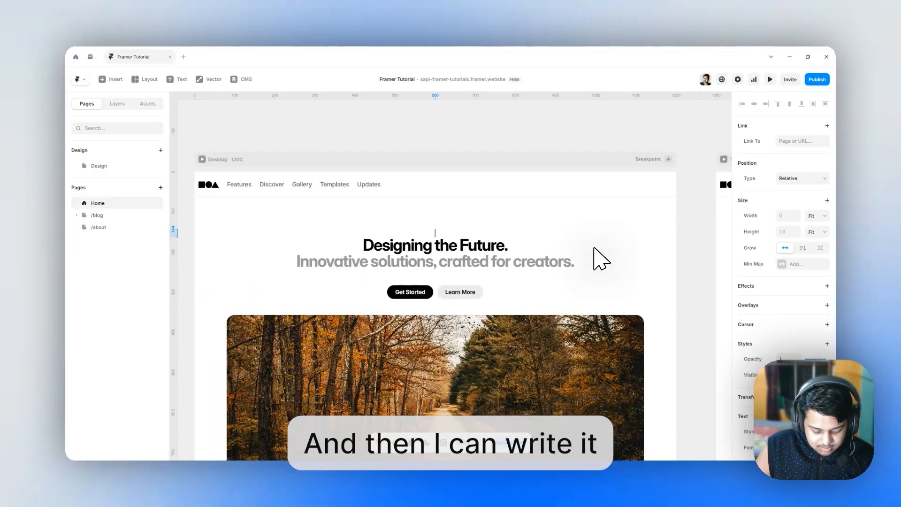
text(sapiscribe)
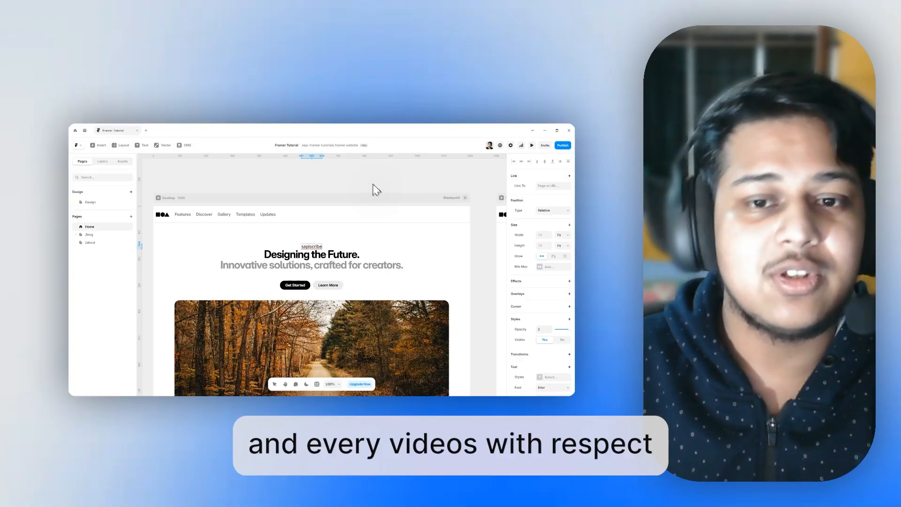
click(366, 172)
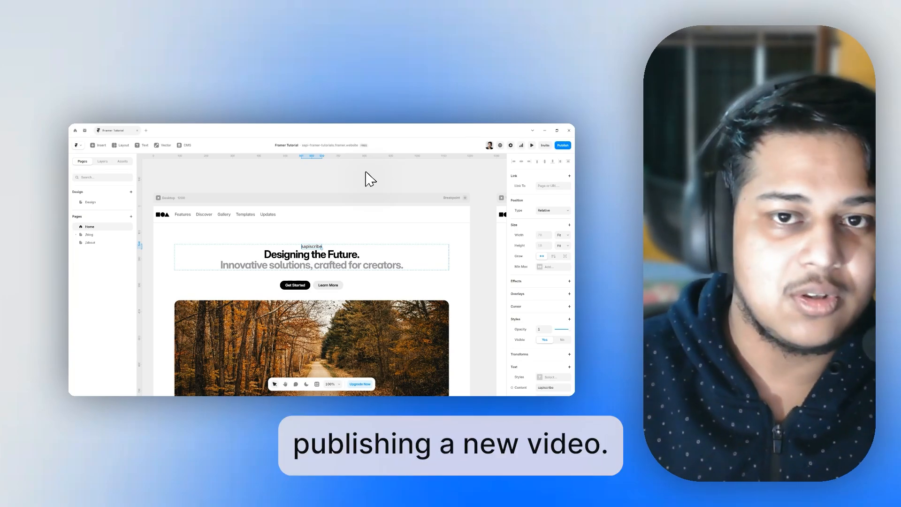
Open the Navigation component from the Desktop breakpoint of the Home page and select its logo vector
click(366, 172)
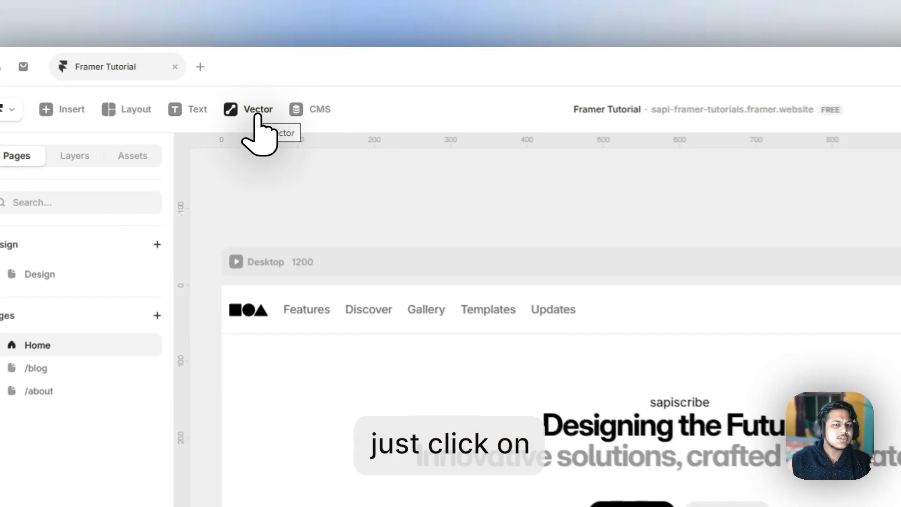
click(262, 114)
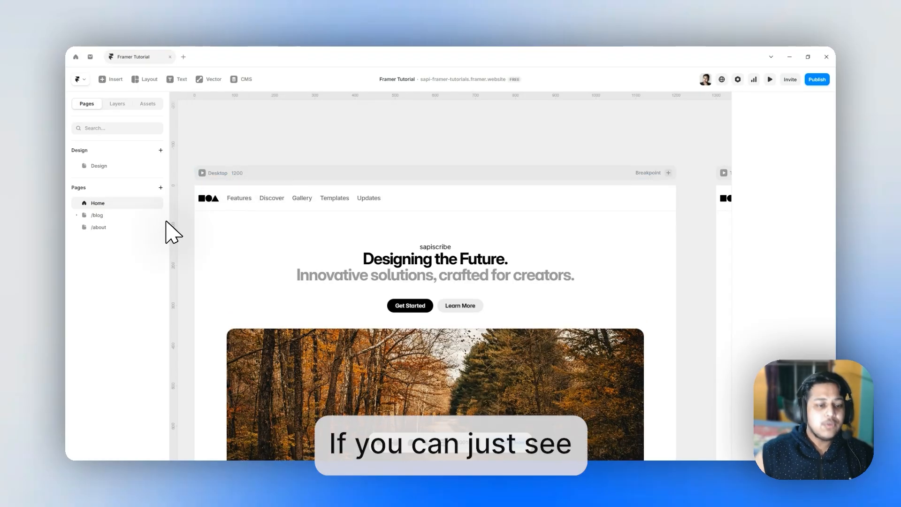
scroll(196, 204, up, 5)
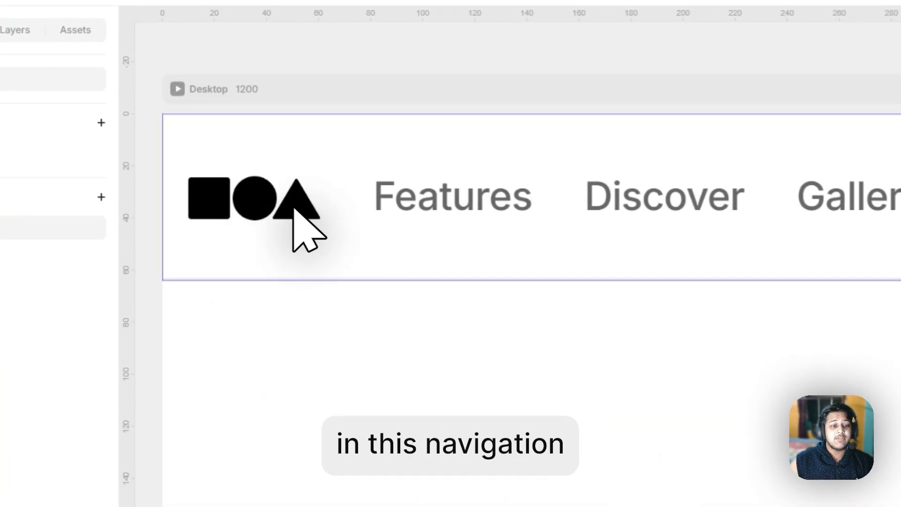
double_click(294, 209)
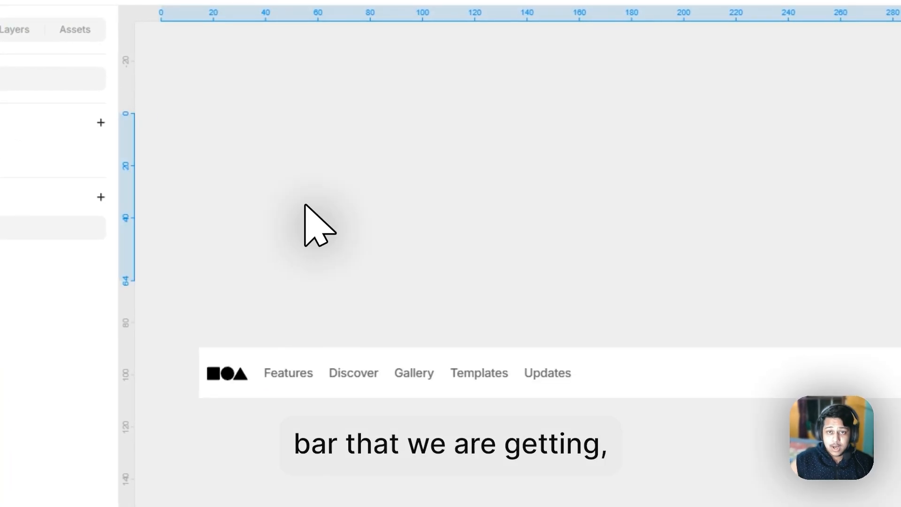
scroll(245, 286, up, 3)
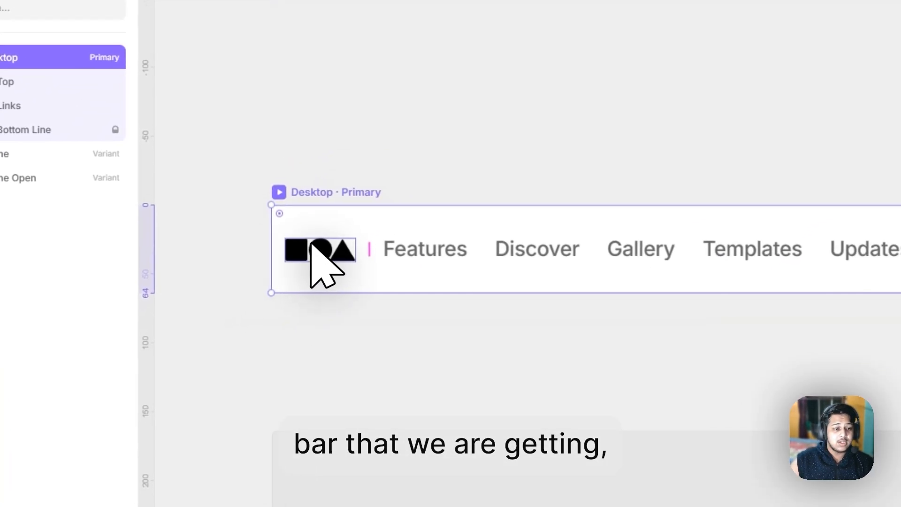
click(311, 245)
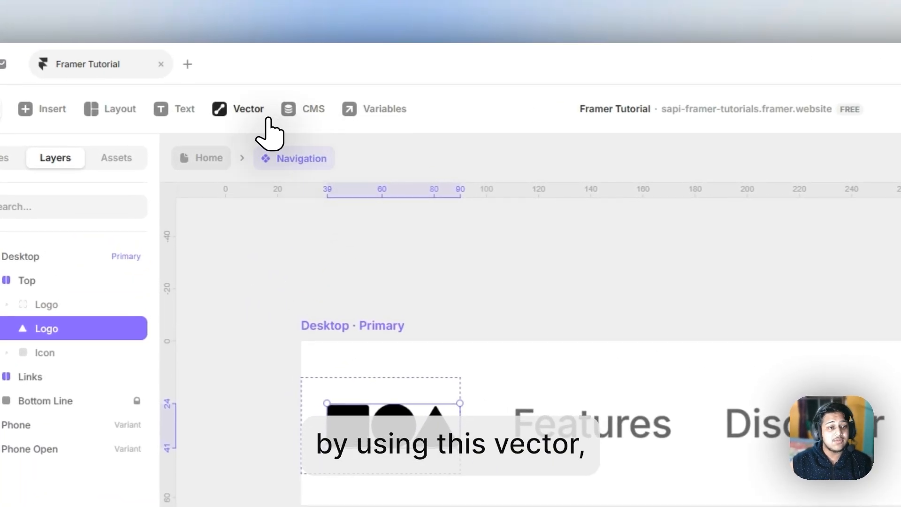
Draw a vector rectangle about 53 × 41 on the empty canvas above the Desktop primary variant
click(267, 118)
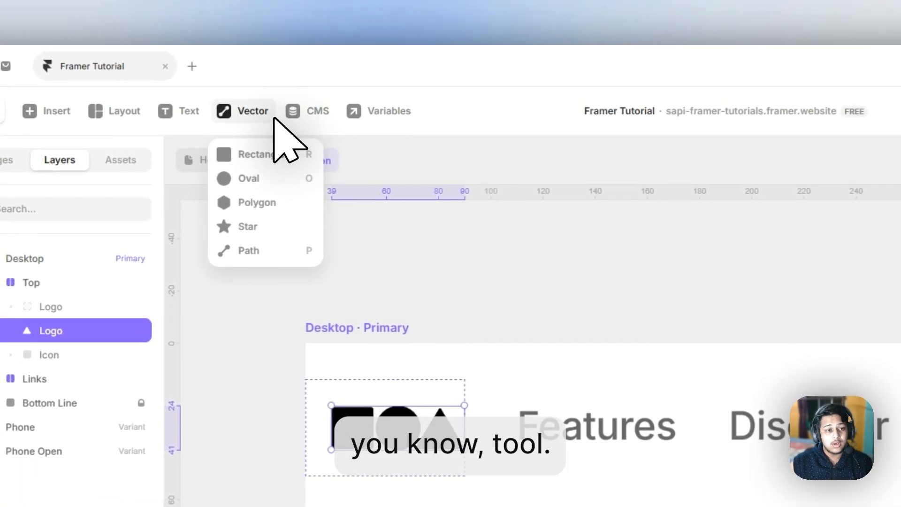
scroll(706, 325, up, 3)
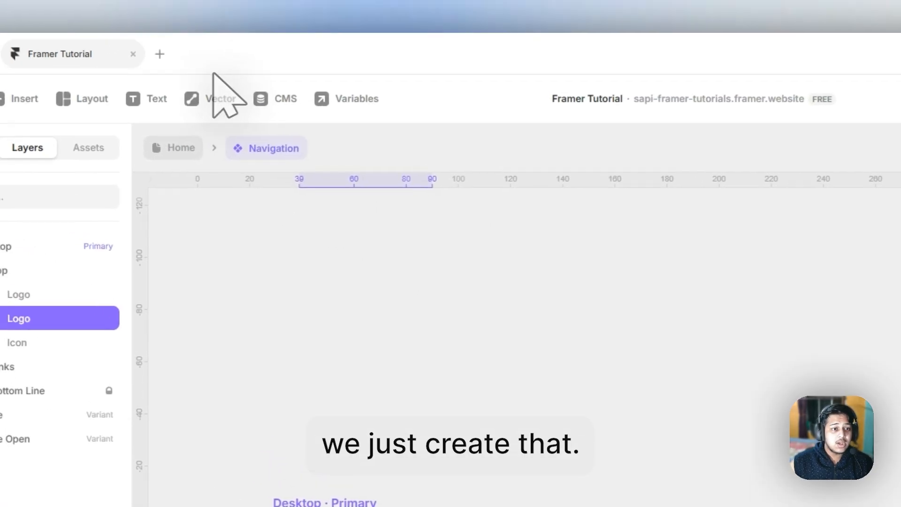
click(217, 97)
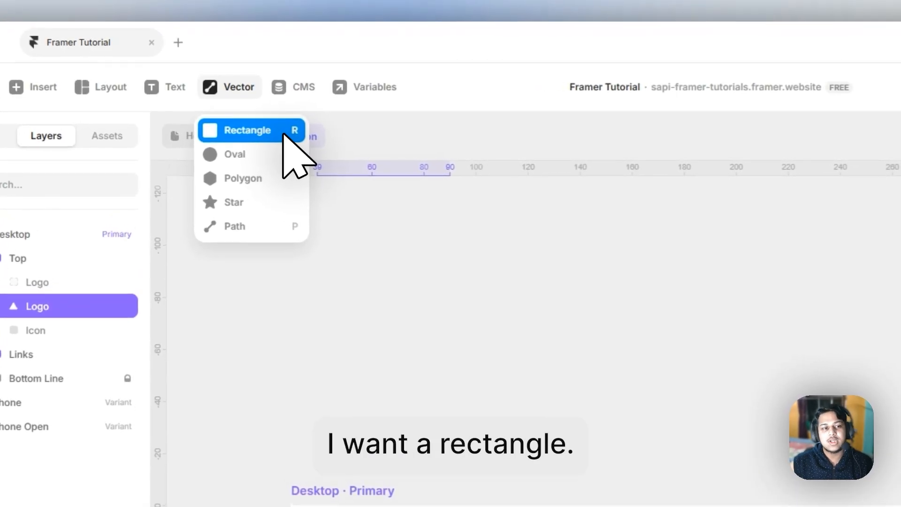
click(282, 134)
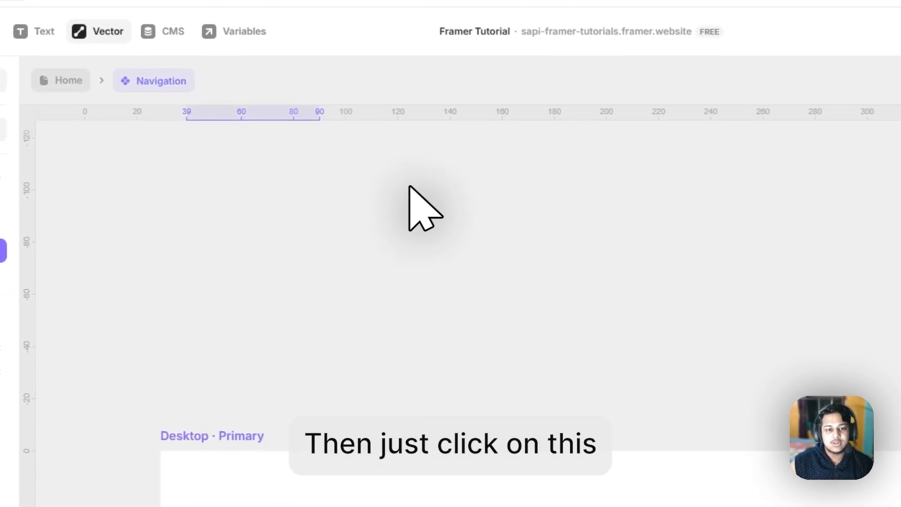
drag(544, 241, 585, 268)
drag(419, 201, 516, 277)
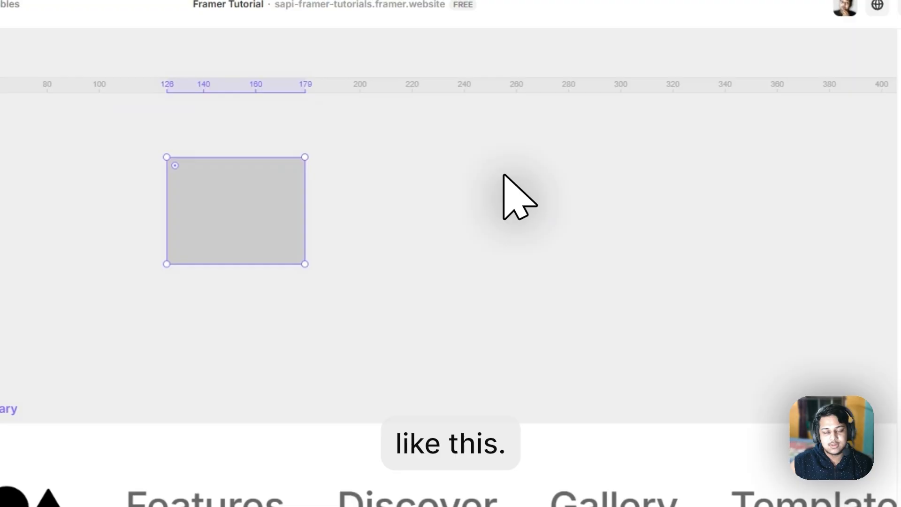
click(491, 170)
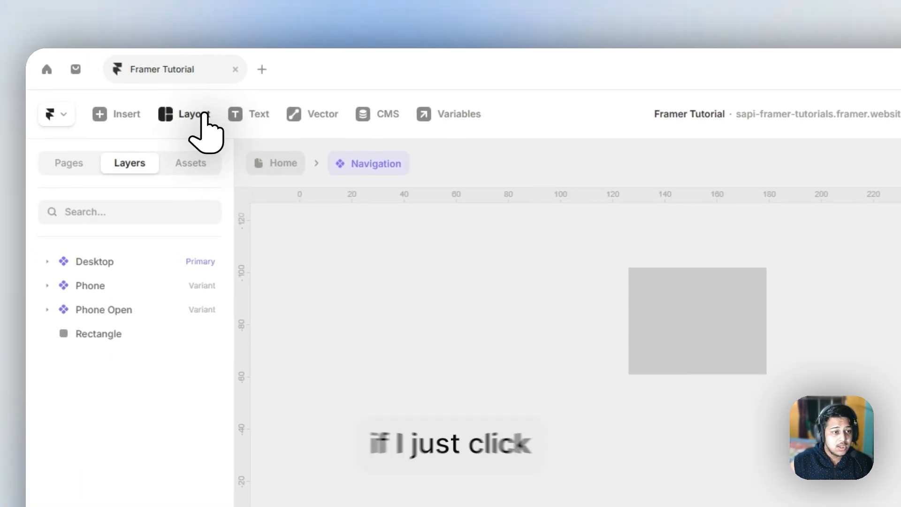
Draw a layout frame about 54 × 41 directly to the right of the grey rectangle
click(202, 115)
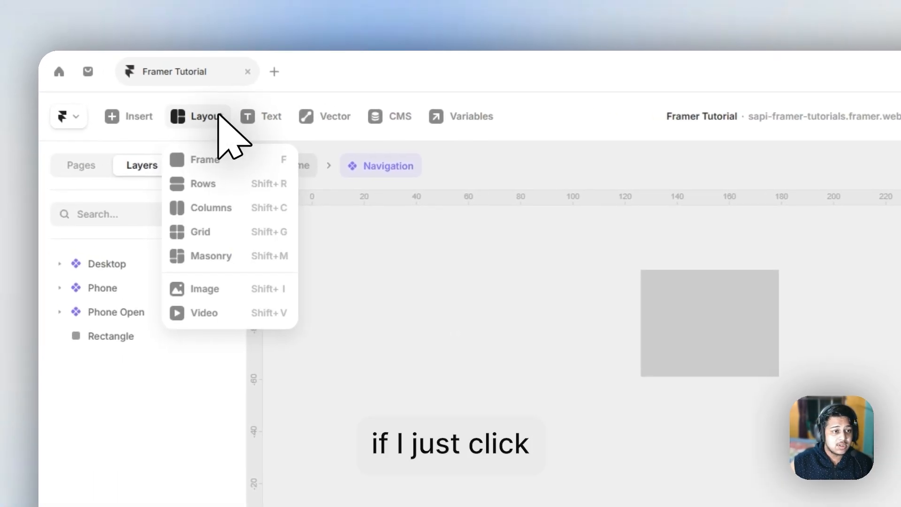
click(227, 160)
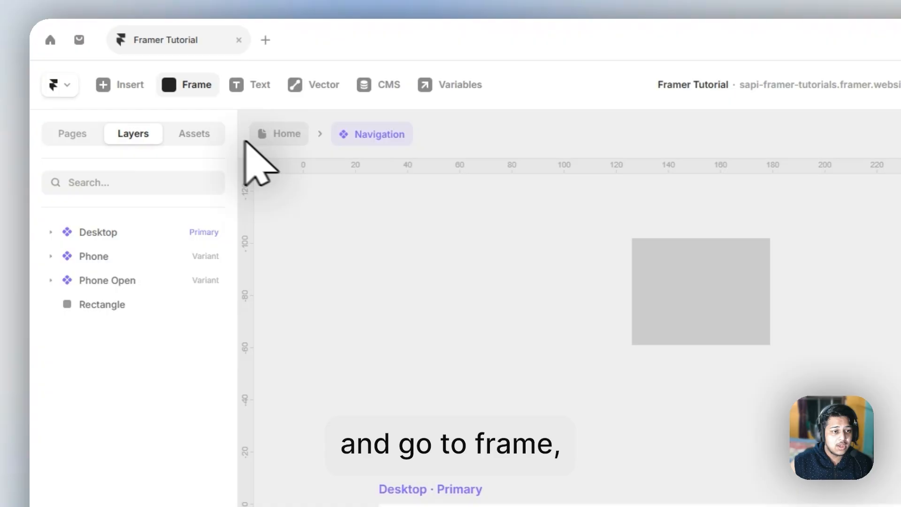
drag(496, 177, 685, 284)
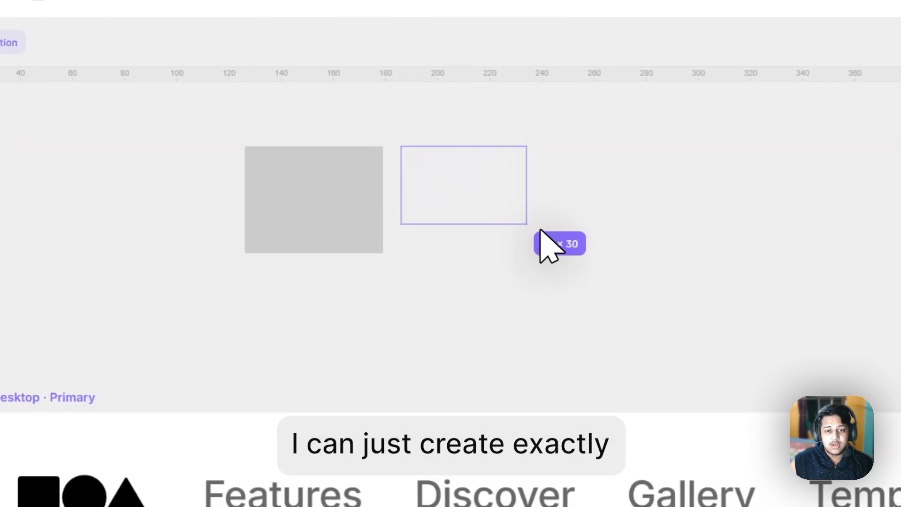
drag(535, 225, 493, 225)
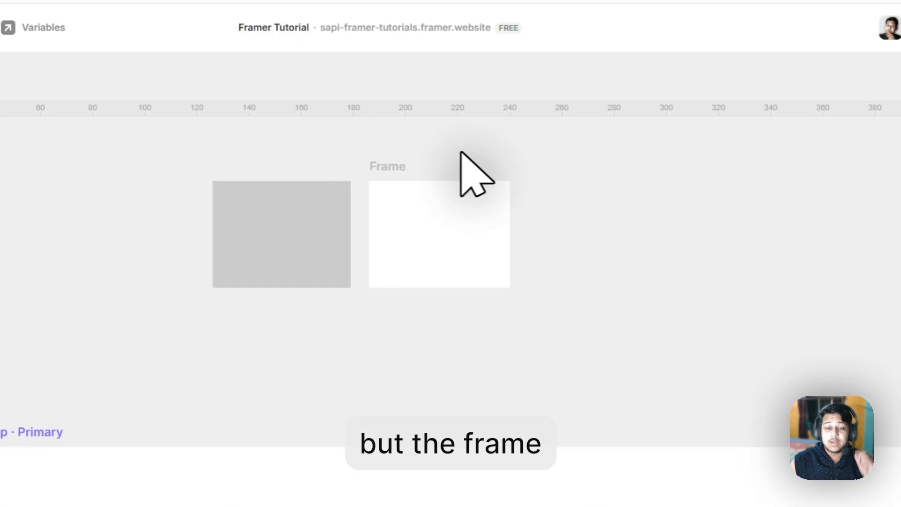
Compare the vector rectangle with the neighbouring layout frame by selecting each in turn
click(382, 204)
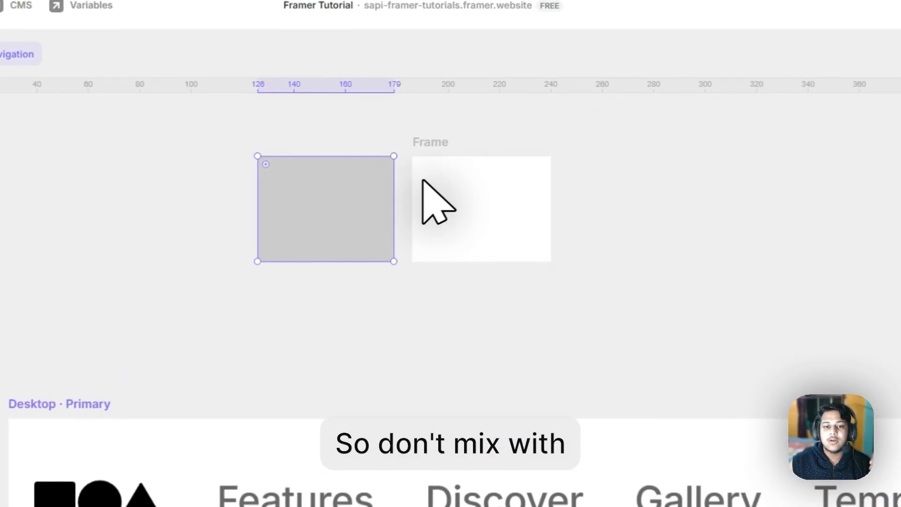
click(487, 195)
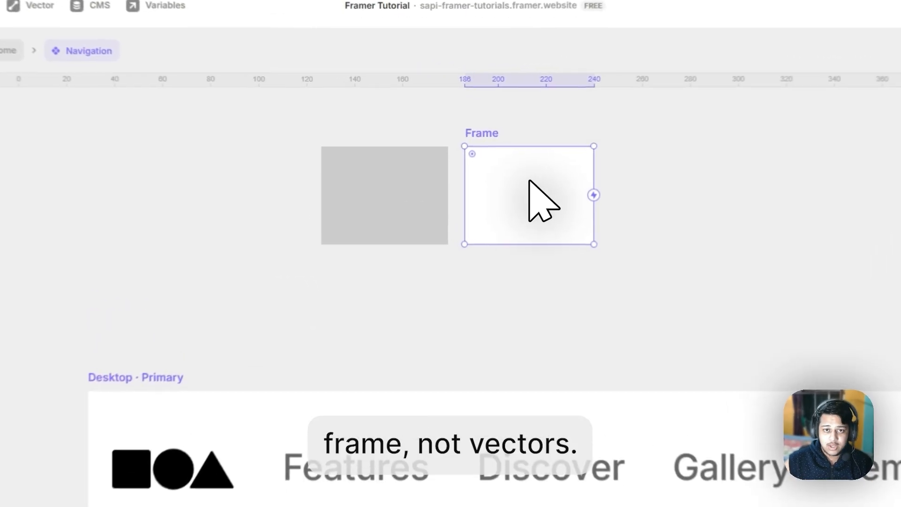
click(434, 195)
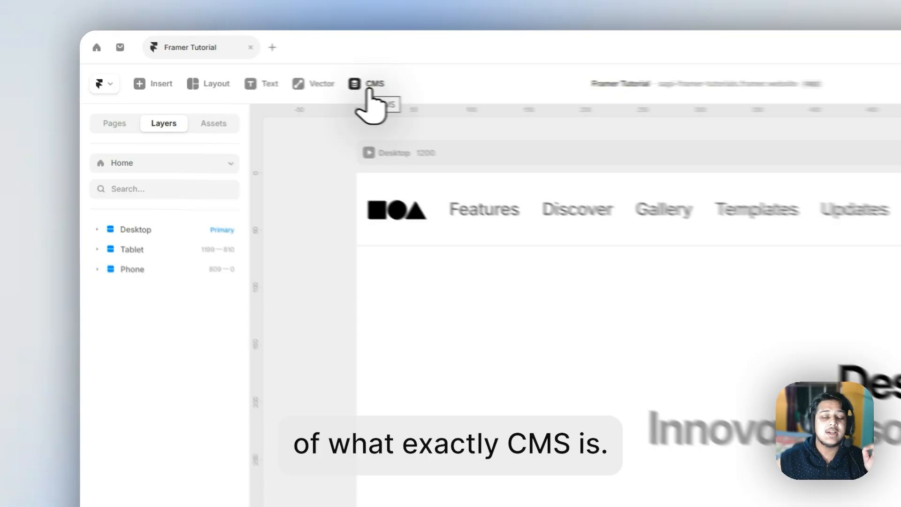
Show the site's pages, open the /blog page and its nested Articles collection page
click(160, 137)
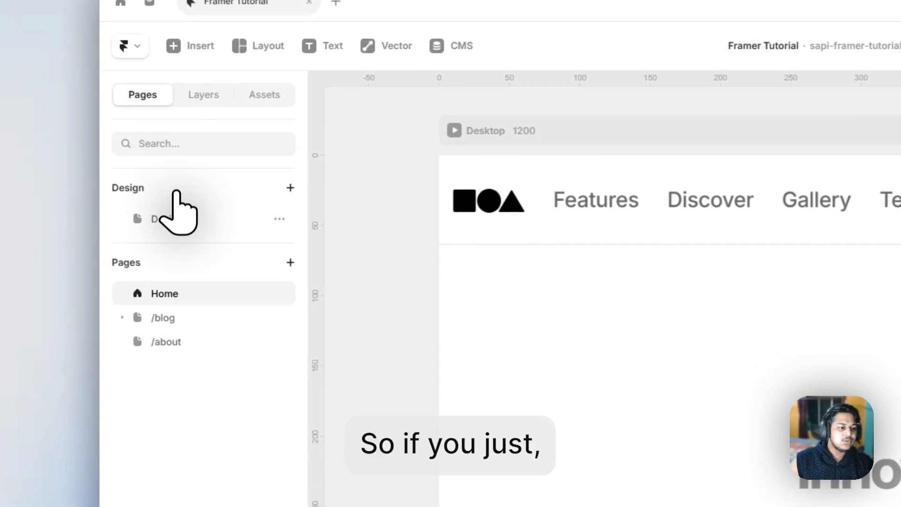
click(173, 226)
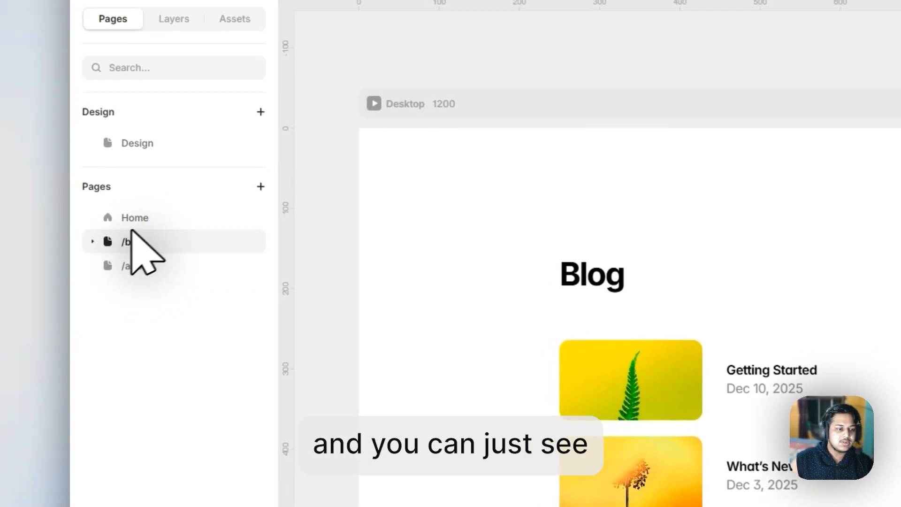
click(121, 221)
click(209, 249)
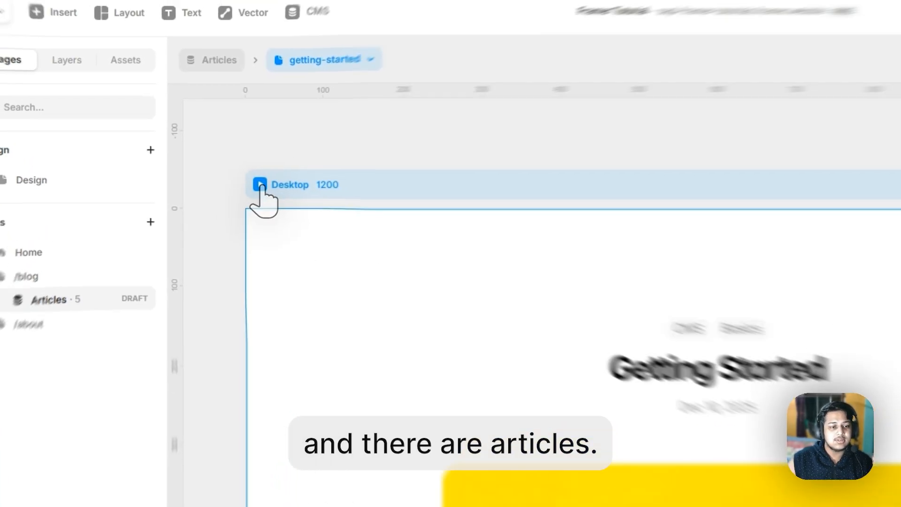
Preview the Getting Started article, read through its content, leave the preview and return to the Home page
click(259, 185)
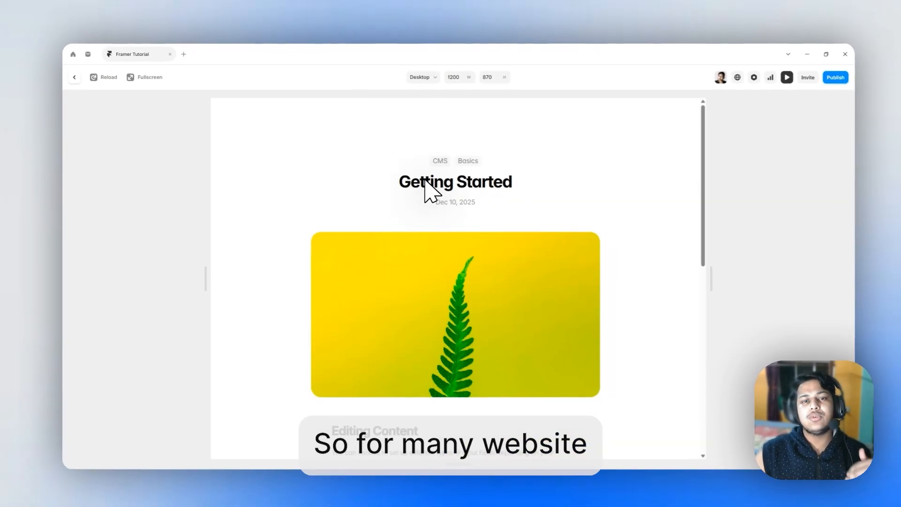
scroll(420, 188, down, 6)
scroll(417, 175, down, 3)
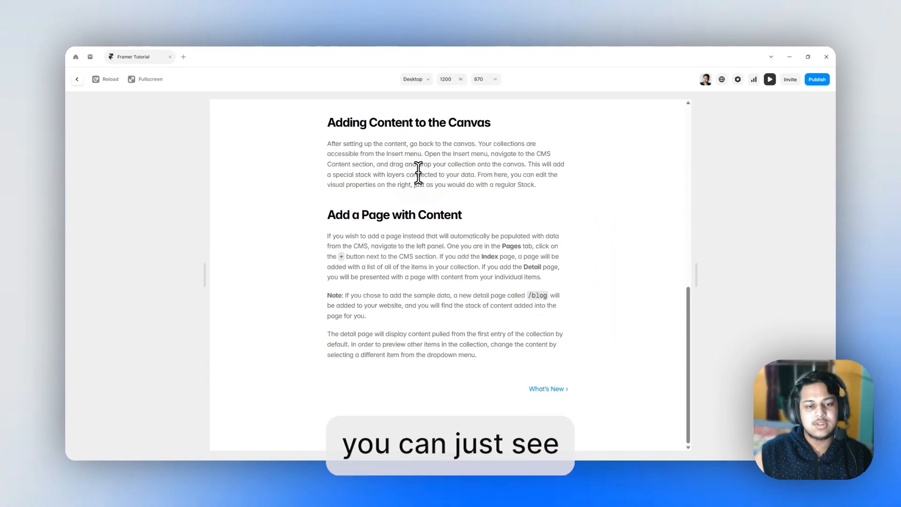
scroll(335, 144, up, 3)
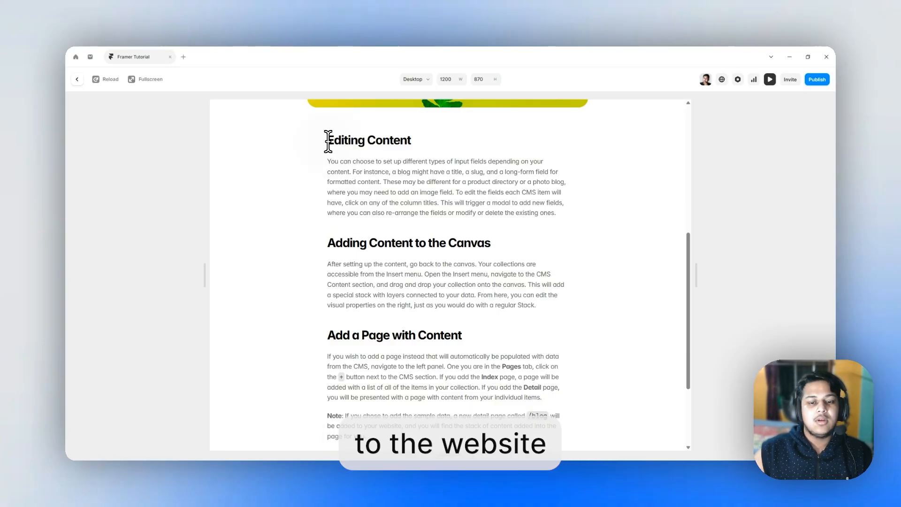
scroll(347, 160, down, 2)
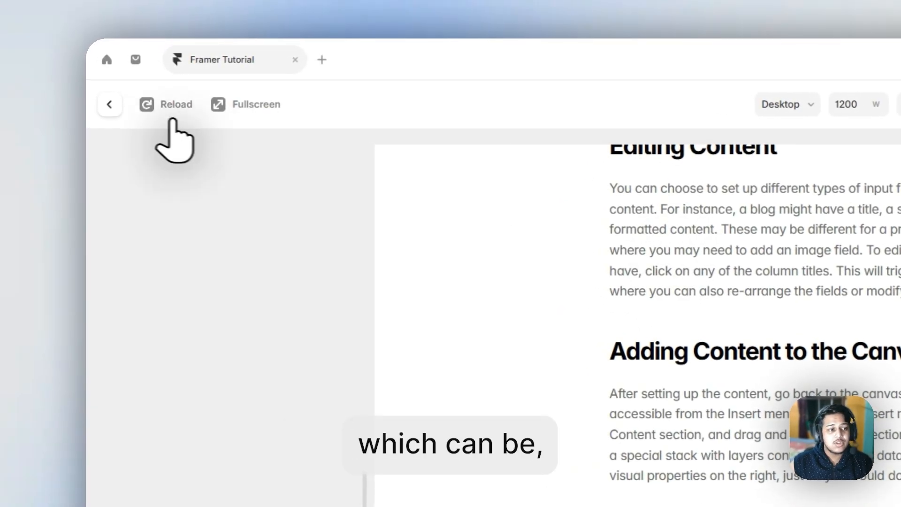
click(110, 105)
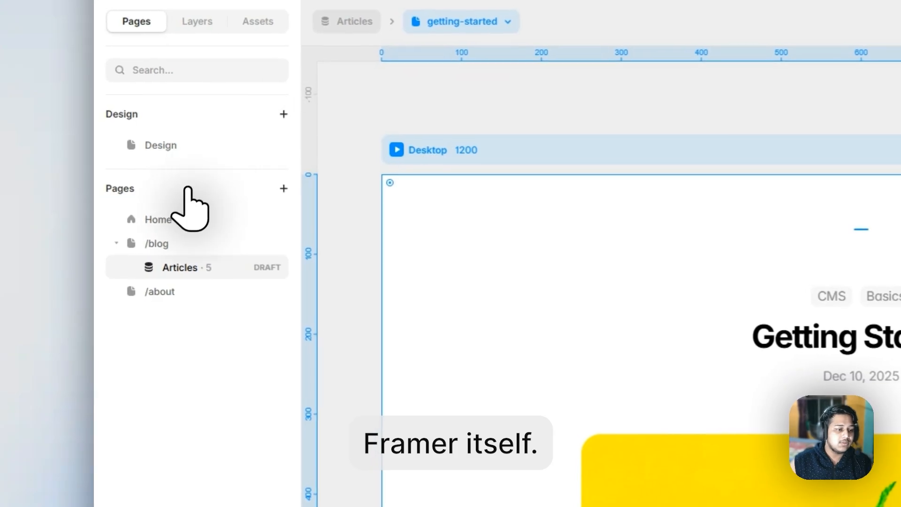
click(100, 203)
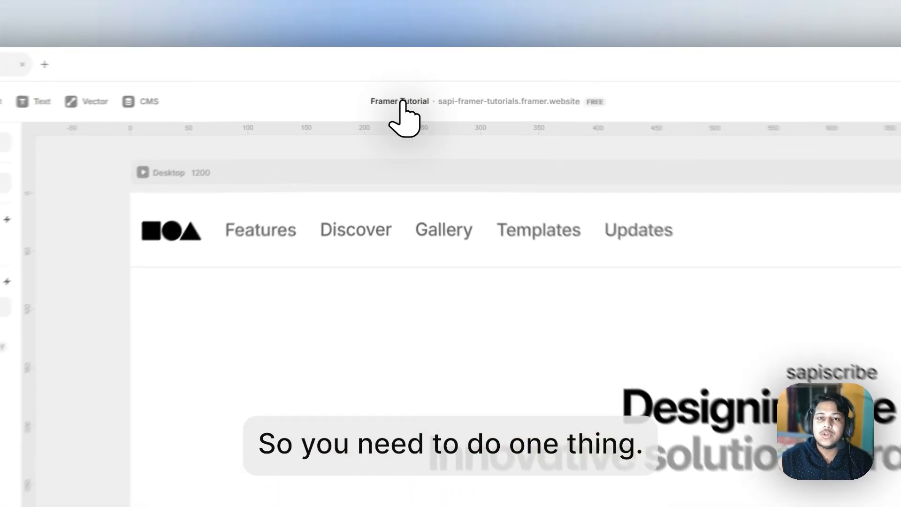
Examine the Framer Tutorial project's name and folder settings, including the folders it can be moved to
click(409, 123)
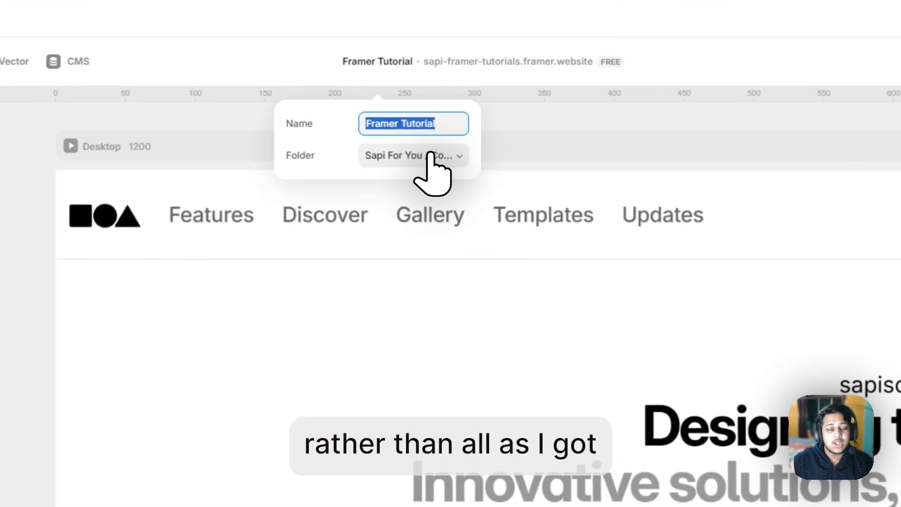
click(430, 153)
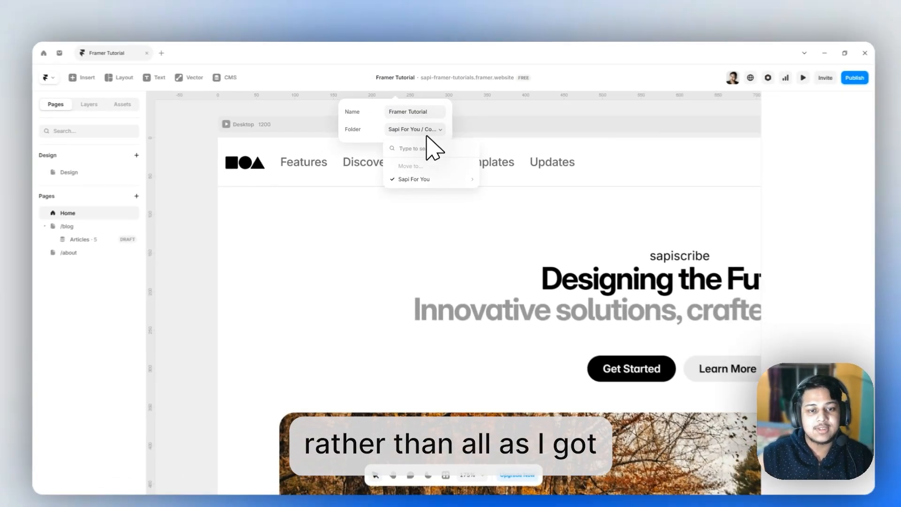
mouse_move(432, 179)
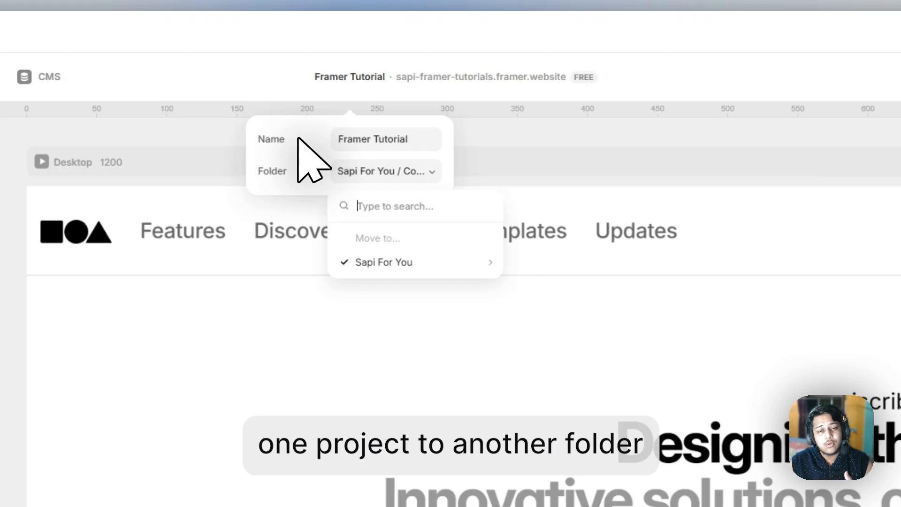
click(476, 128)
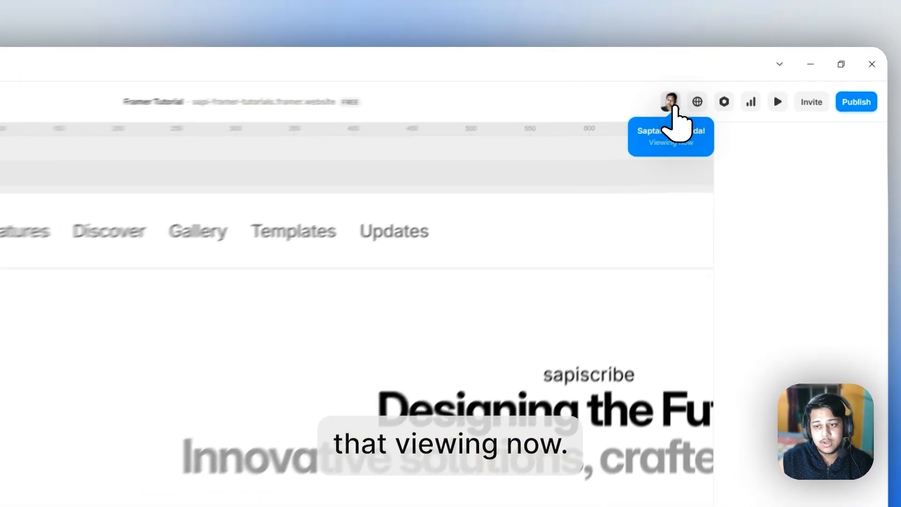
Examine the project's invite options and the access levels that can be given to an invited person
click(655, 115)
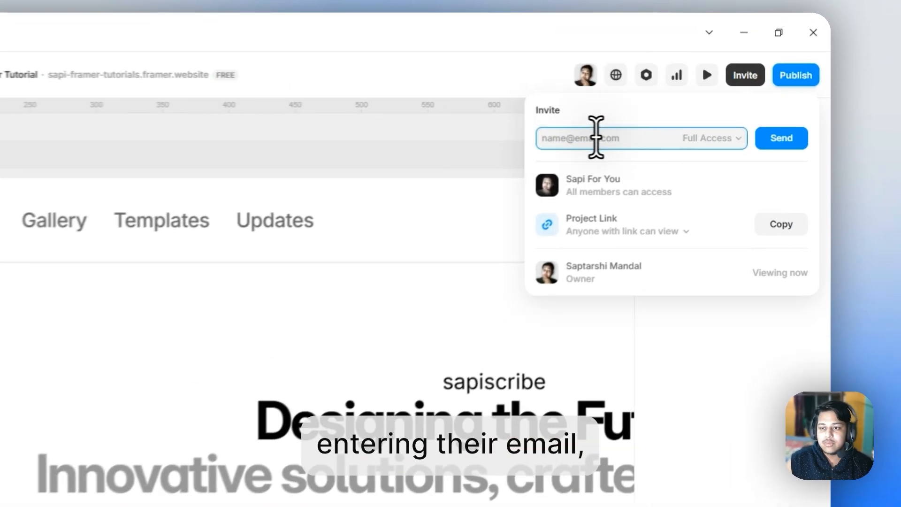
click(679, 146)
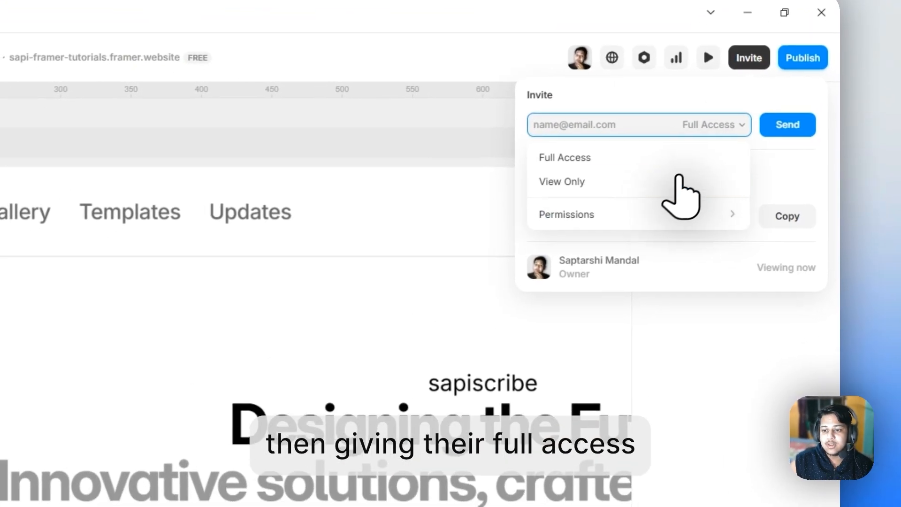
mouse_move(629, 232)
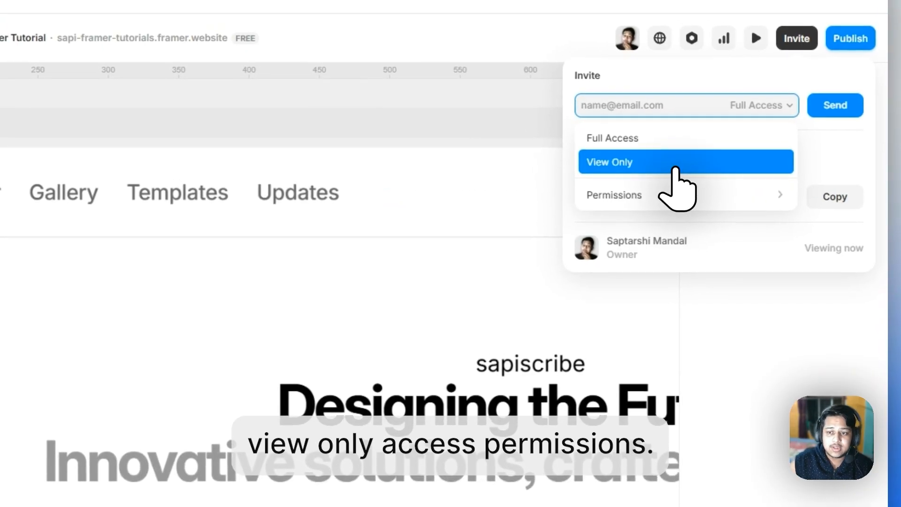
Examine who can be given access through the project link, leave it unchanged and close the sharing options
click(835, 124)
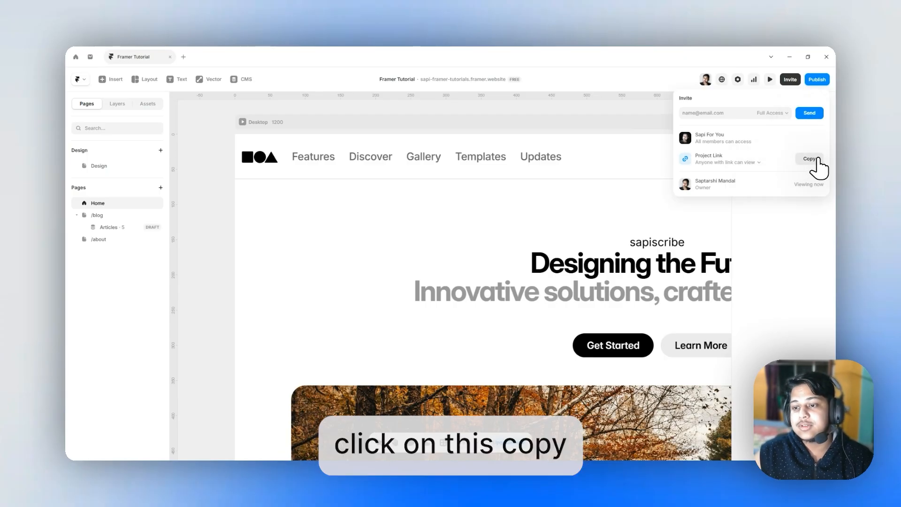
click(759, 162)
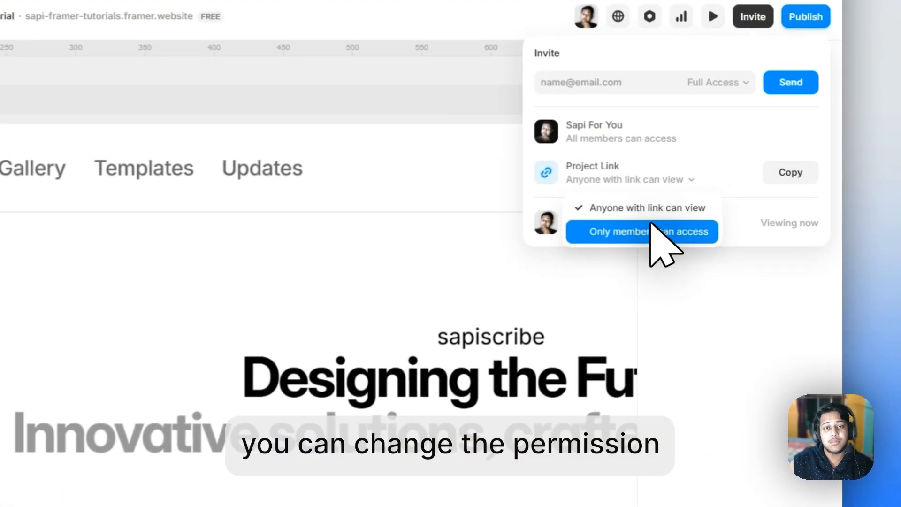
click(712, 178)
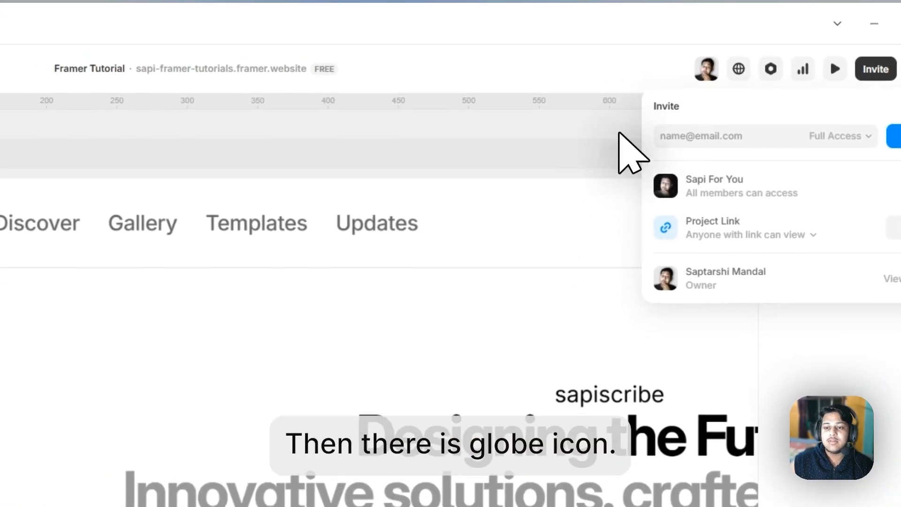
click(495, 80)
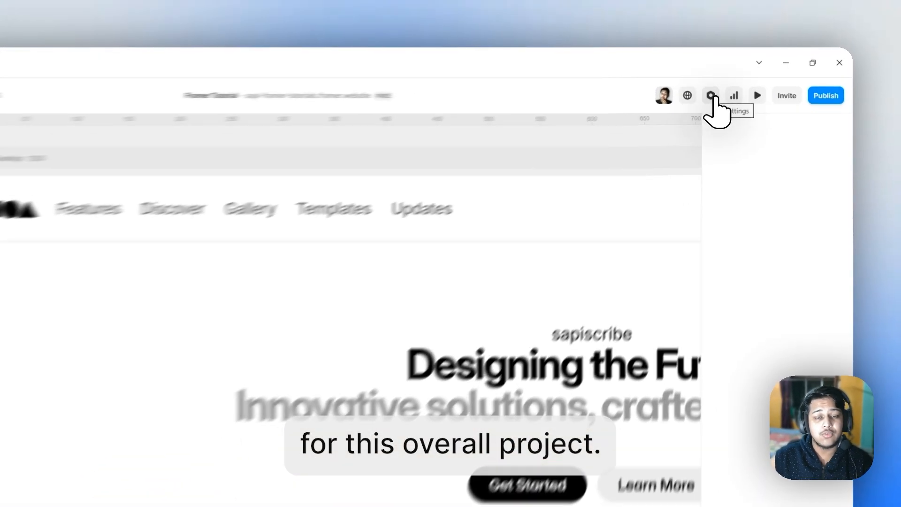
Open the site settings and look through the Domains, Redirects, Forms, Staging & Versions, Usage and Plans sections
click(680, 114)
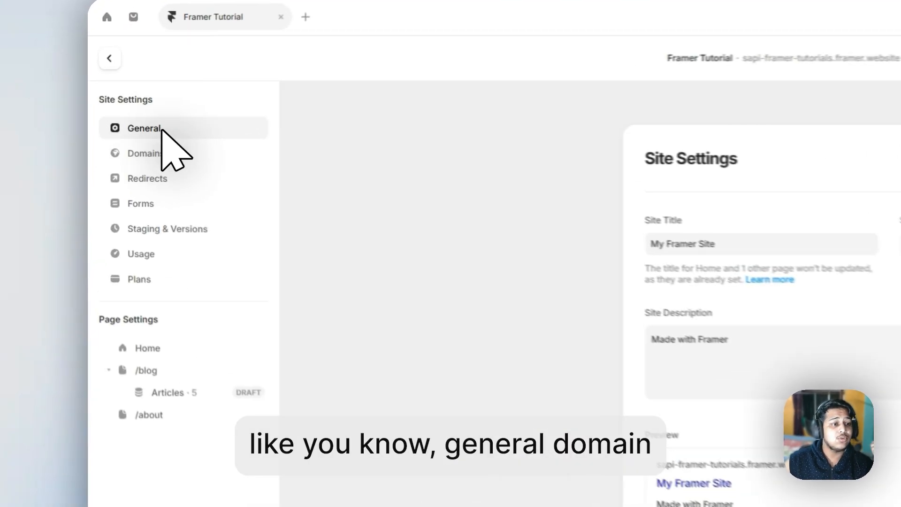
click(180, 154)
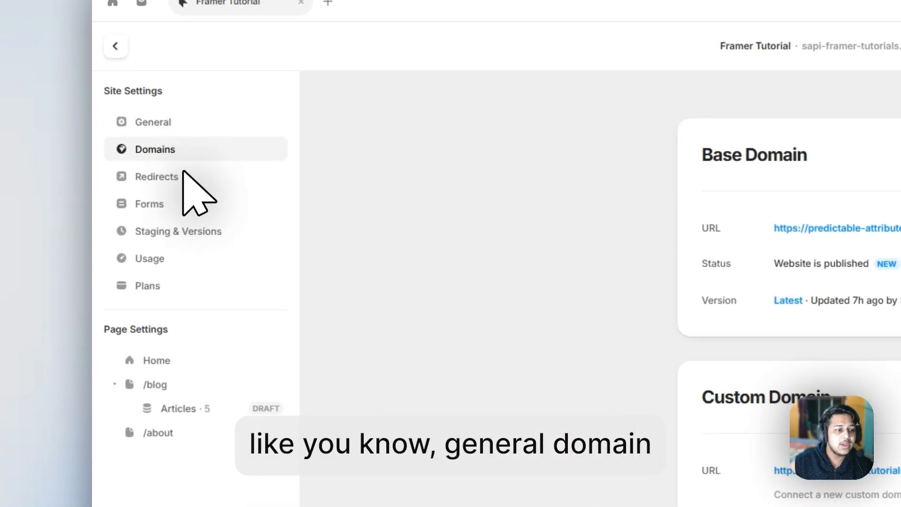
click(182, 174)
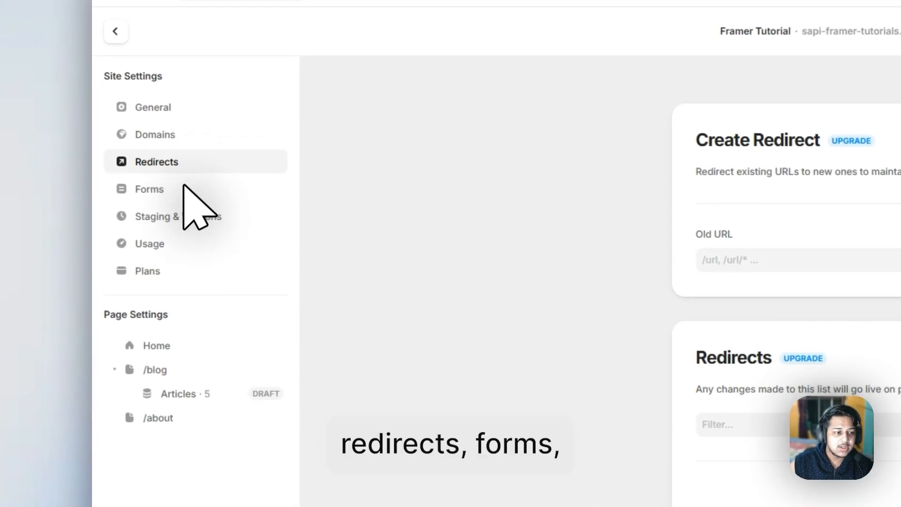
click(182, 208)
click(185, 204)
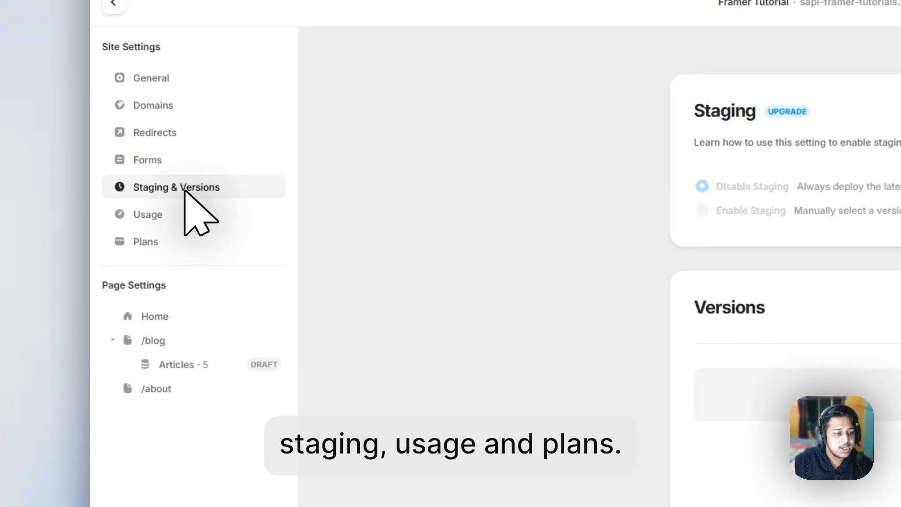
click(171, 230)
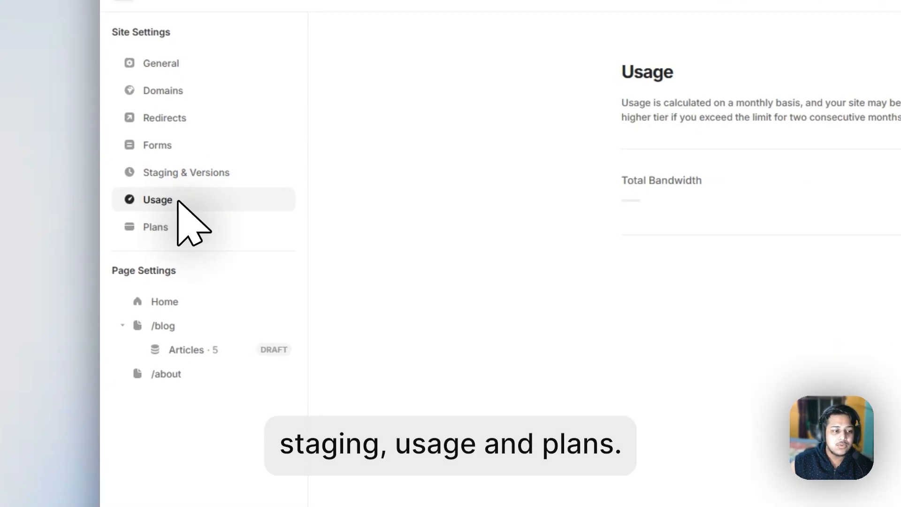
click(184, 225)
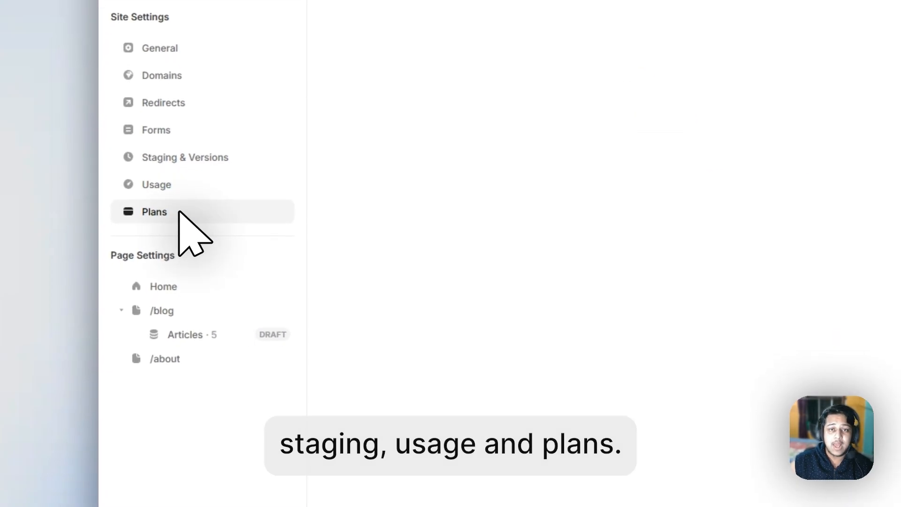
Review the General site settings from site title and images through Google Analytics and custom code, and return to the canvas
click(185, 65)
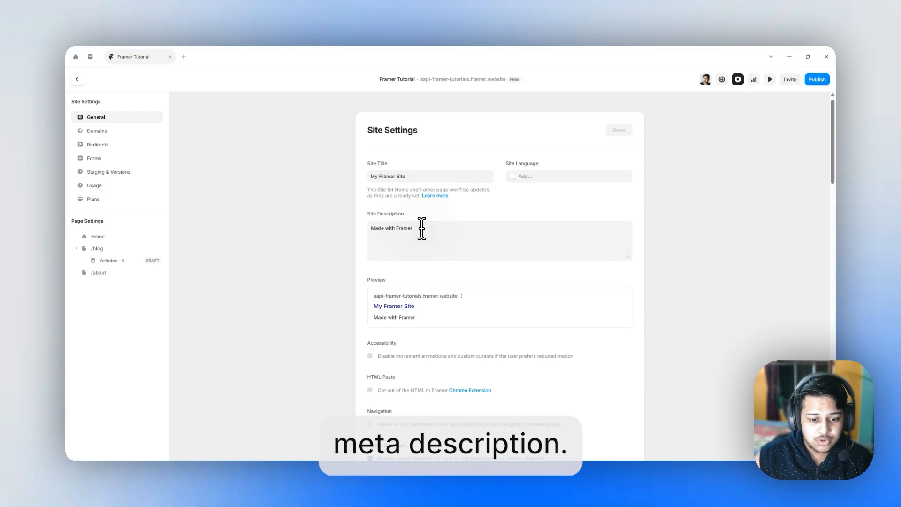
scroll(416, 226, down, 3)
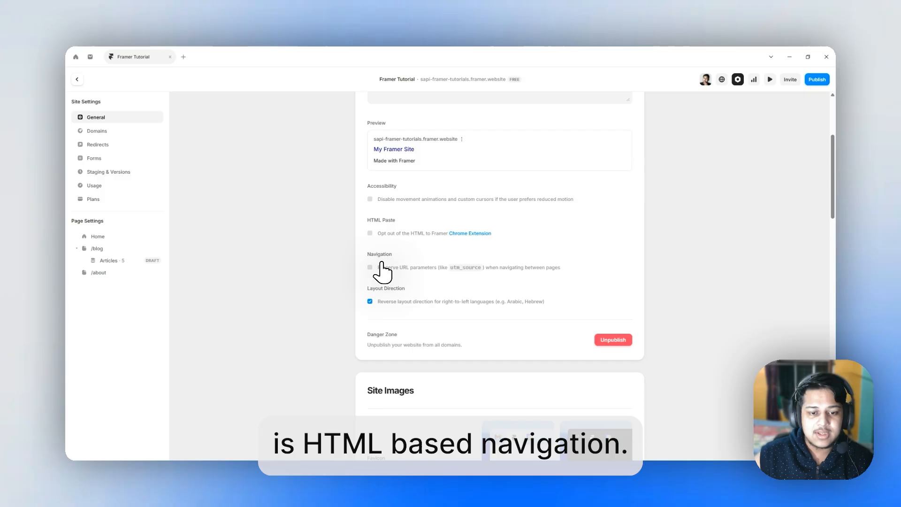
scroll(383, 267, down, 5)
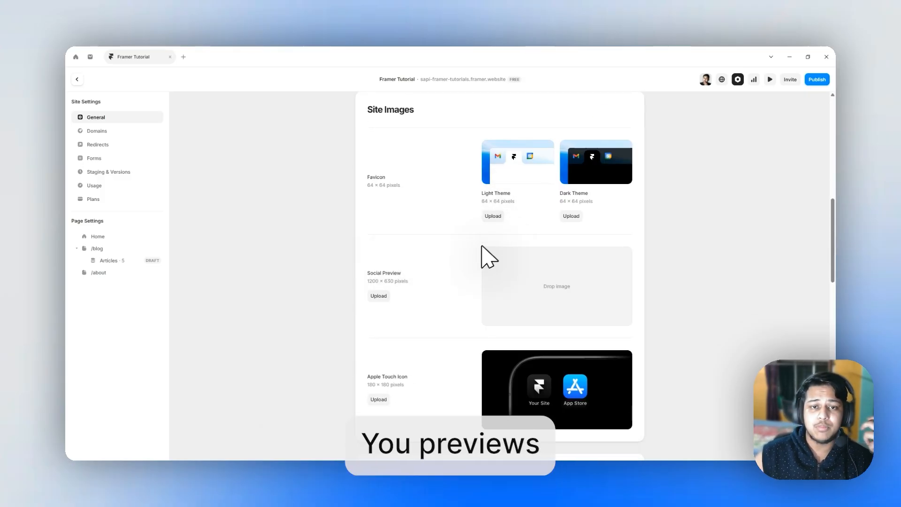
scroll(477, 253, down, 4)
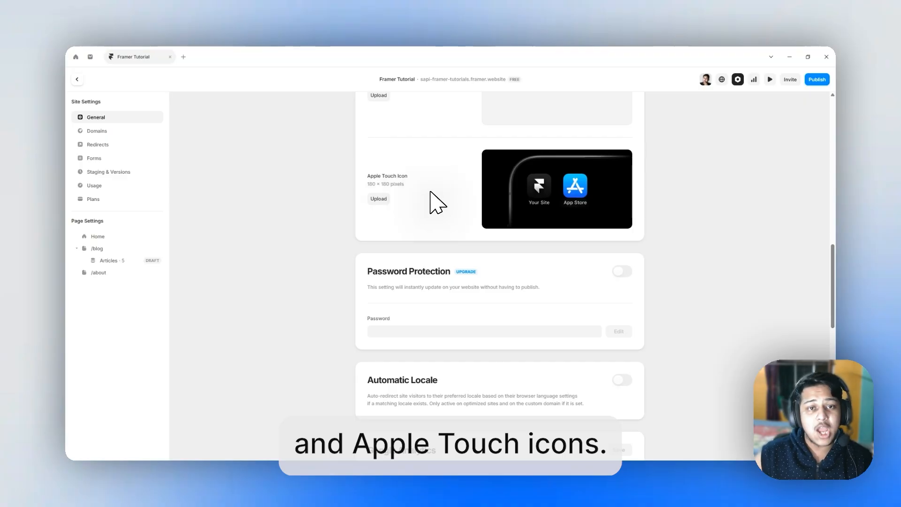
scroll(439, 201, down, 3)
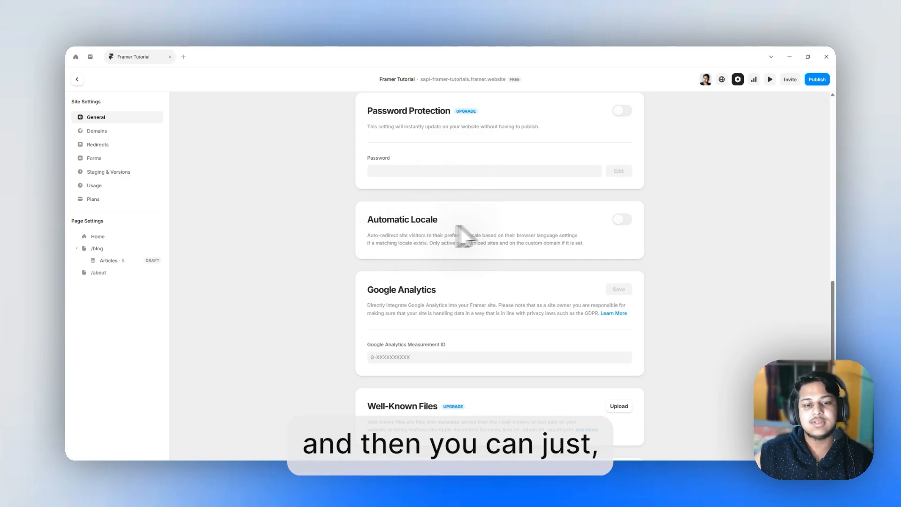
scroll(413, 225, down, 5)
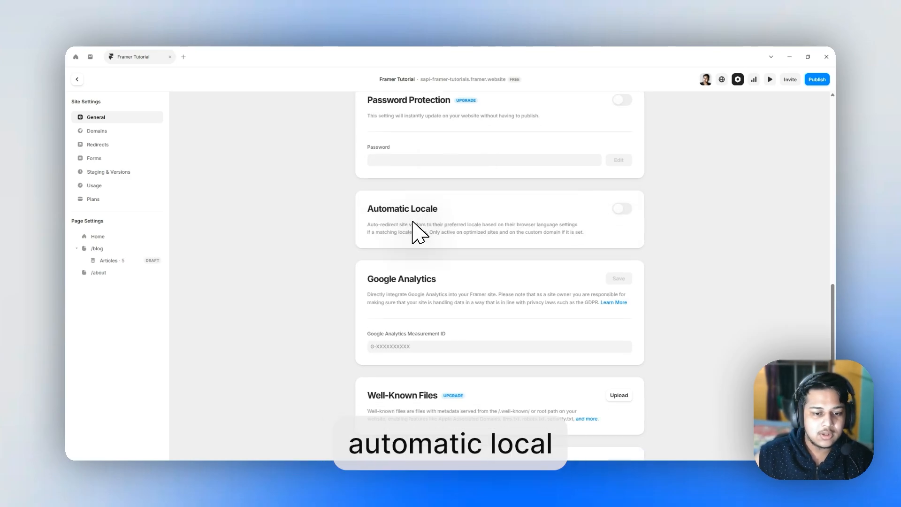
scroll(422, 221, down, 2)
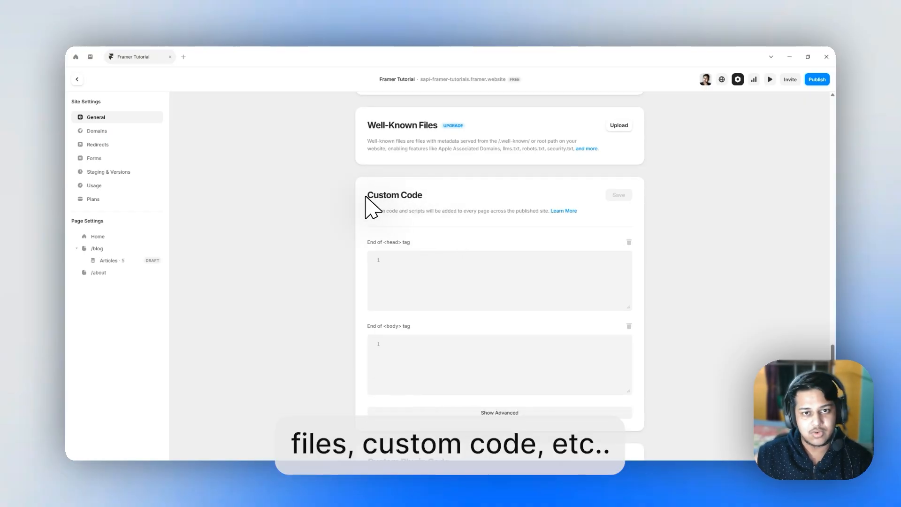
click(78, 80)
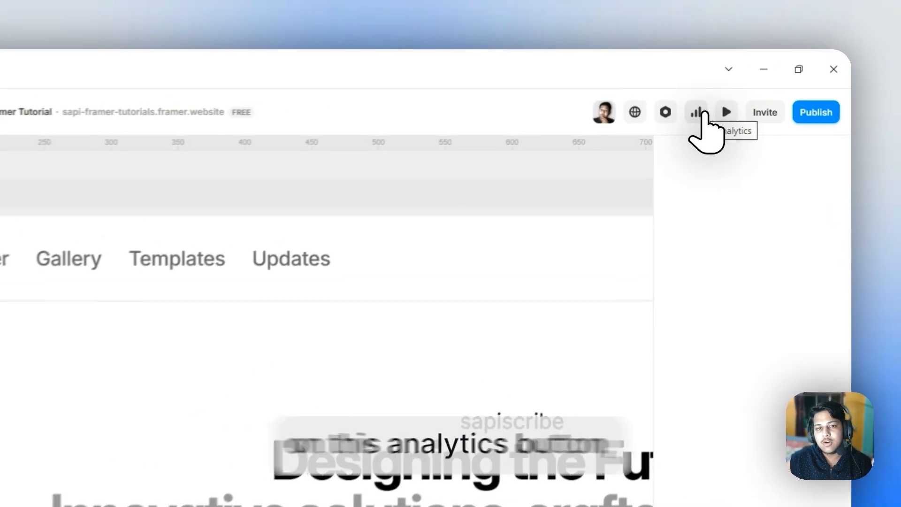
Examine the project's Analytics overview, including visitors, traffic sources and pages
click(695, 118)
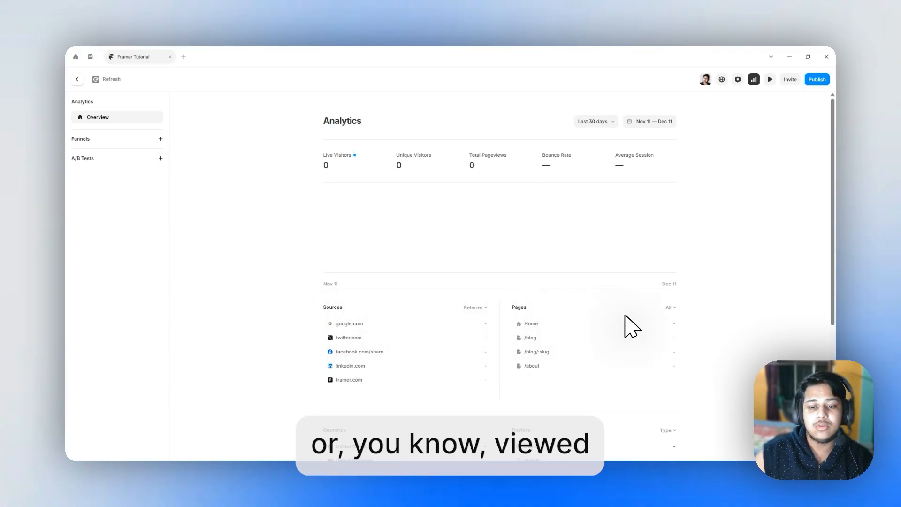
scroll(626, 319, down, 5)
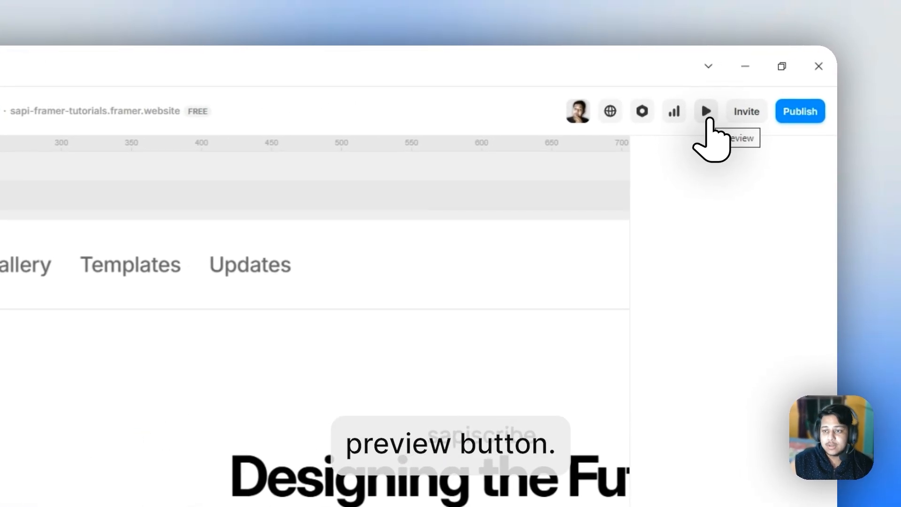
Preview the Home page in fullscreen, look through its content and bring the preview interface back
click(706, 112)
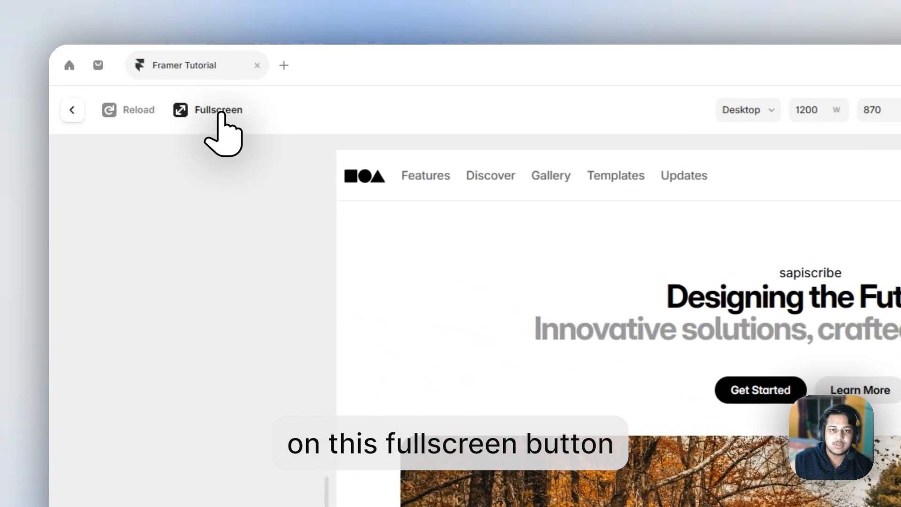
click(206, 120)
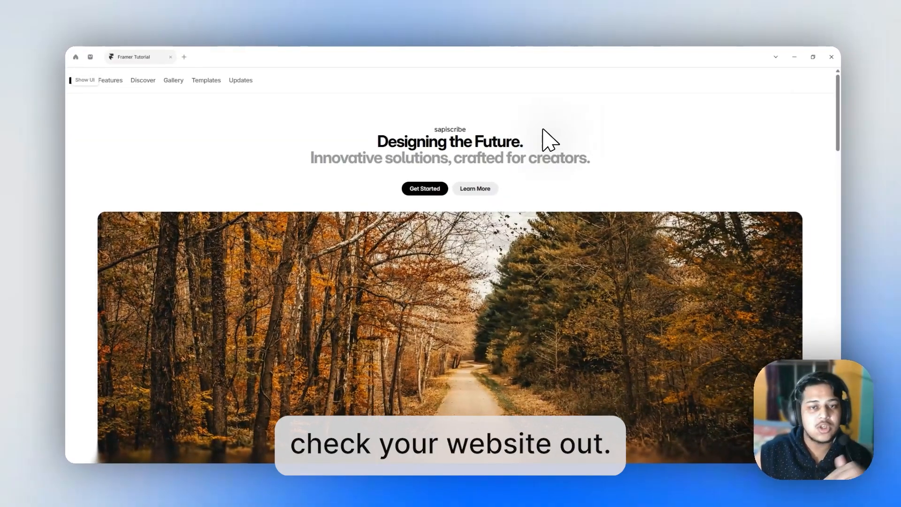
scroll(545, 139, down, 5)
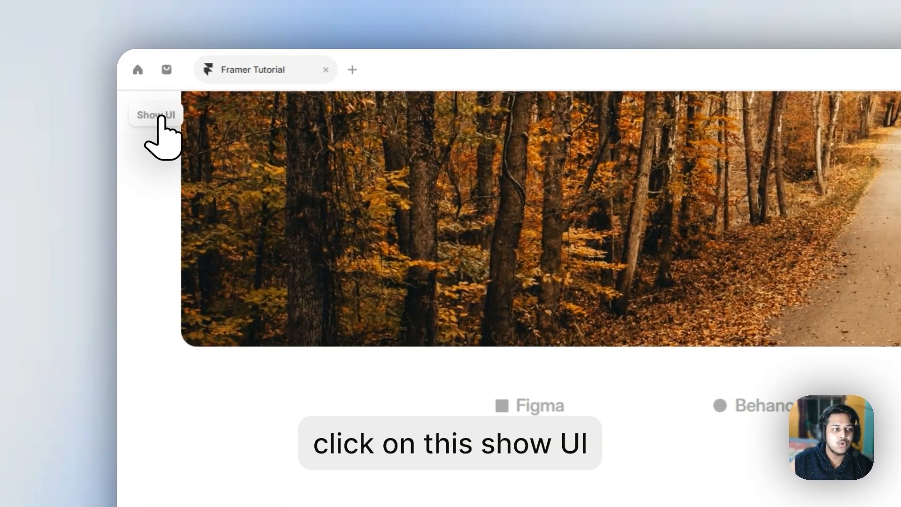
click(160, 118)
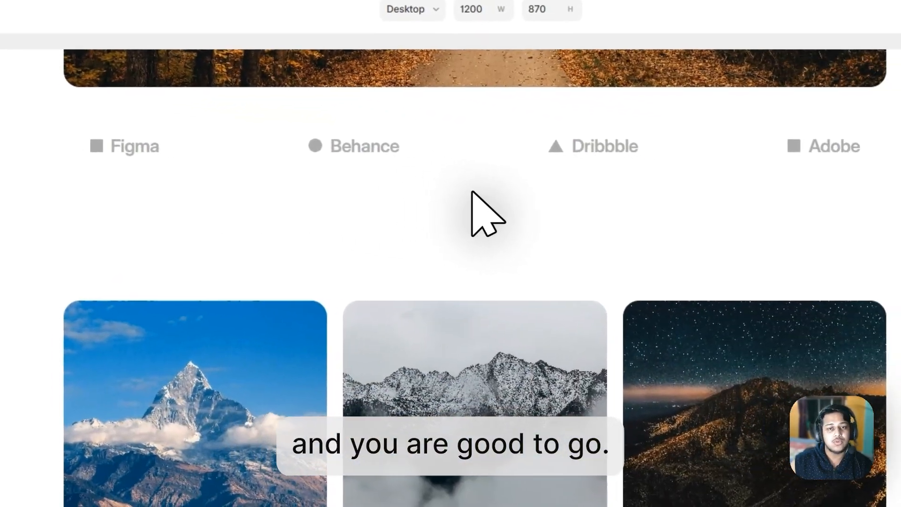
scroll(450, 175, up, 6)
Check the Home page preview at the Tablet and Phone sizes and return it to Desktop
click(410, 10)
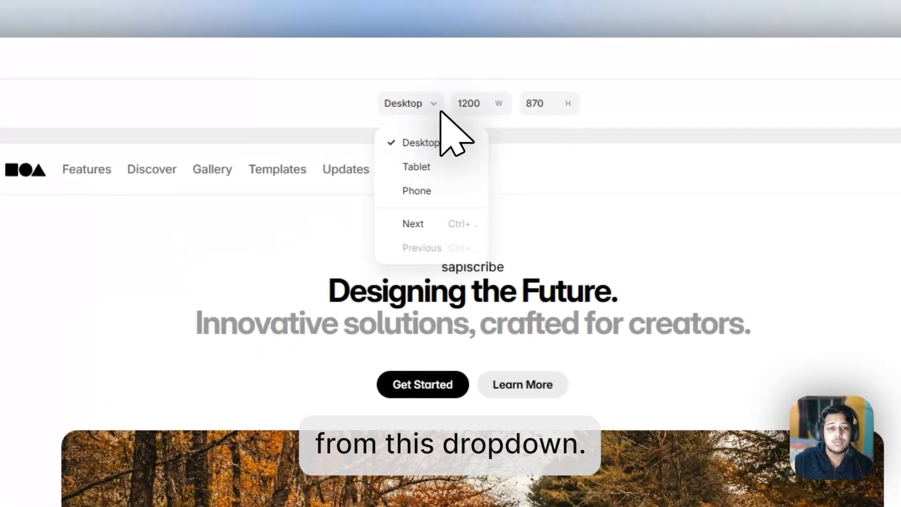
click(439, 108)
click(440, 107)
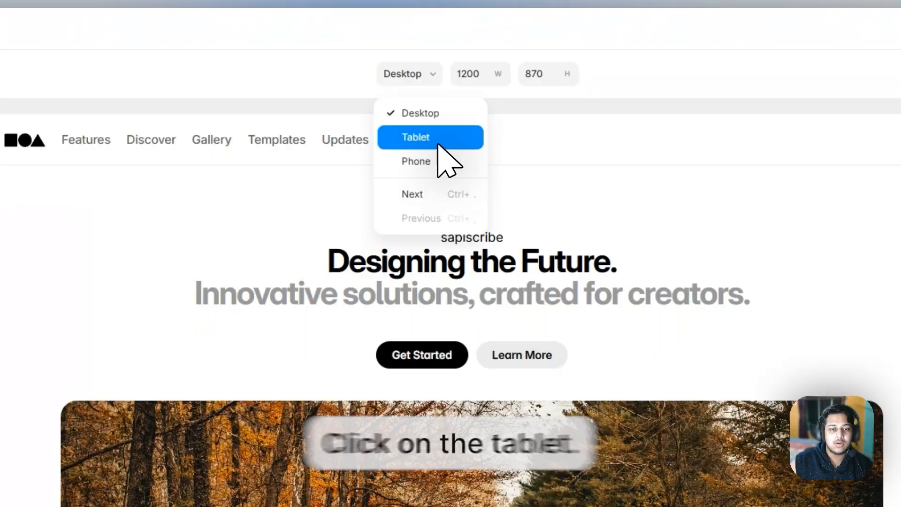
click(439, 180)
click(426, 74)
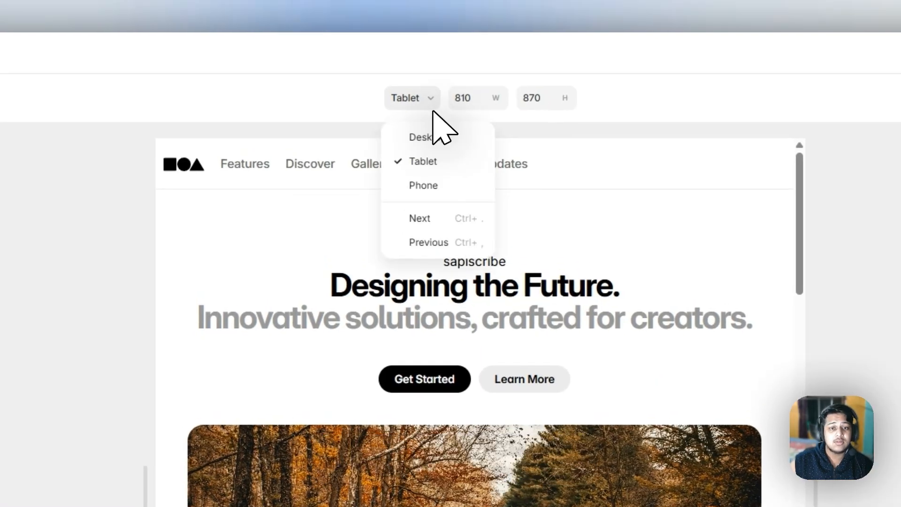
click(439, 160)
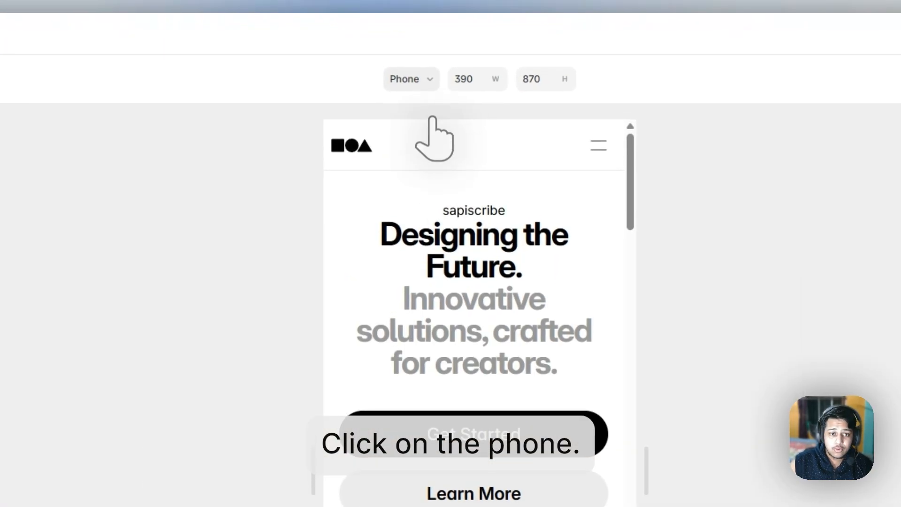
click(430, 82)
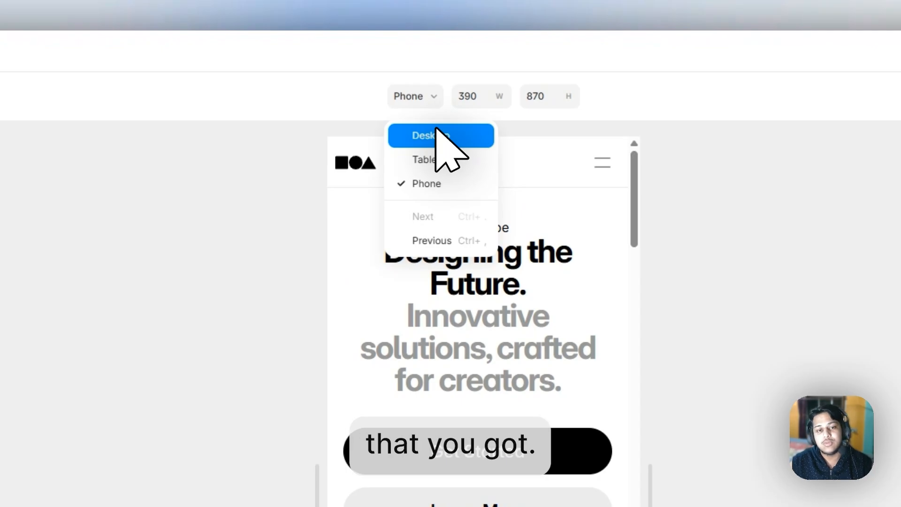
click(437, 134)
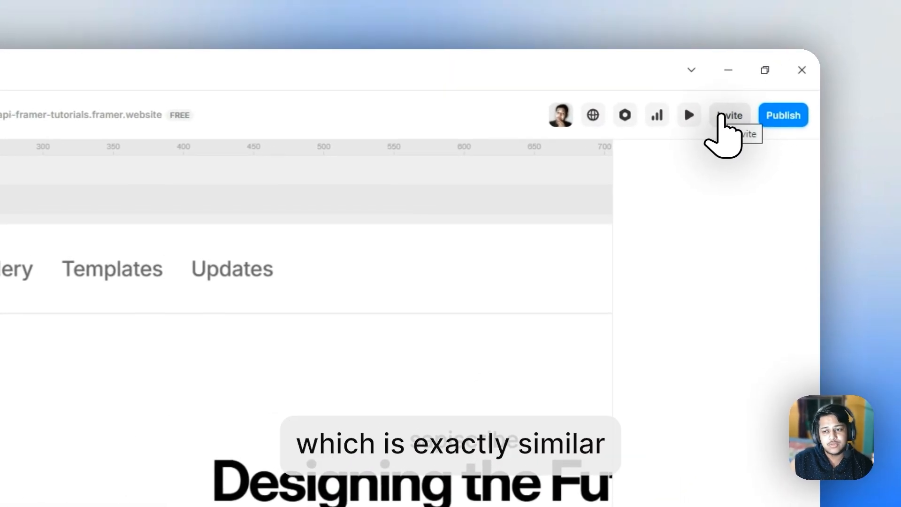
Review the project's invite options once more, close them and open the publishing options
click(723, 116)
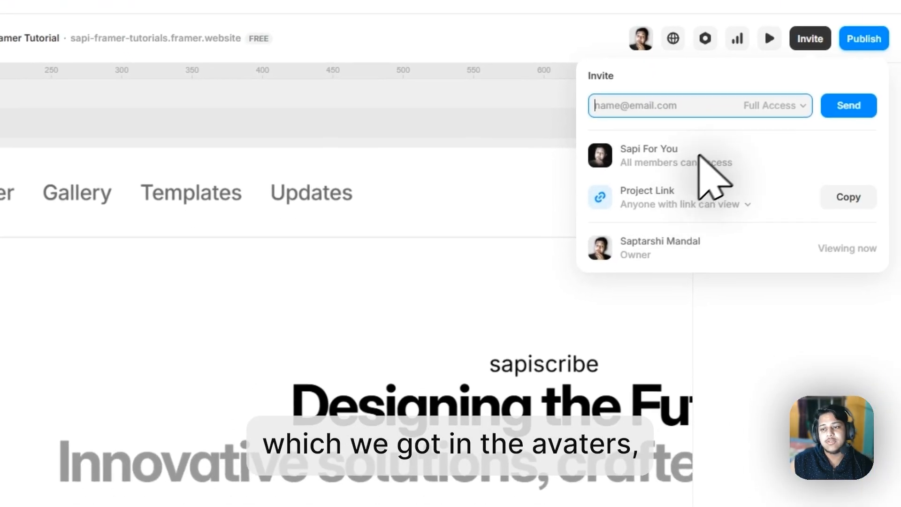
click(811, 41)
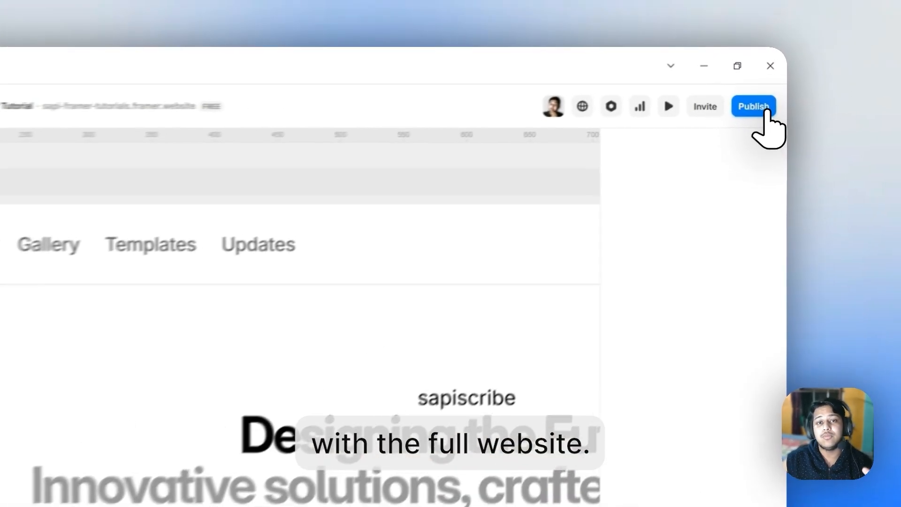
click(750, 119)
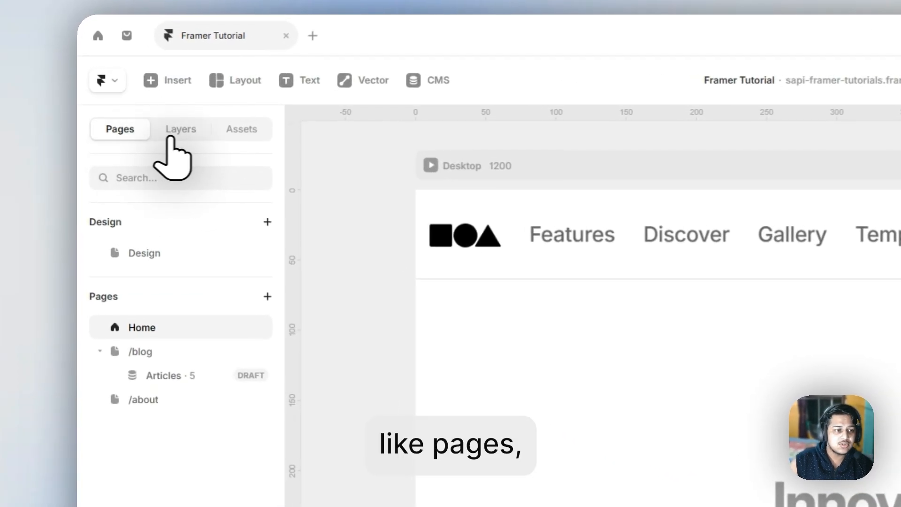
View the Home page's layers and the project's assets, and return to the list of pages
click(170, 136)
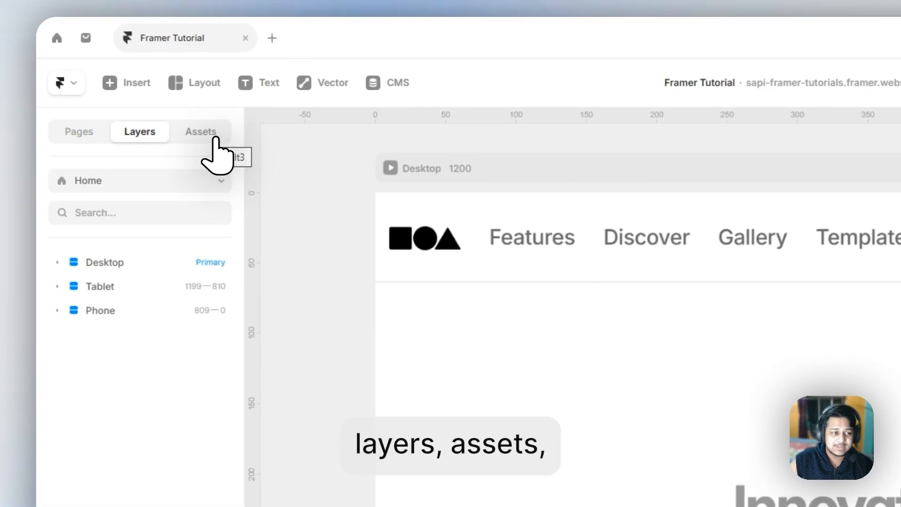
click(213, 138)
click(78, 132)
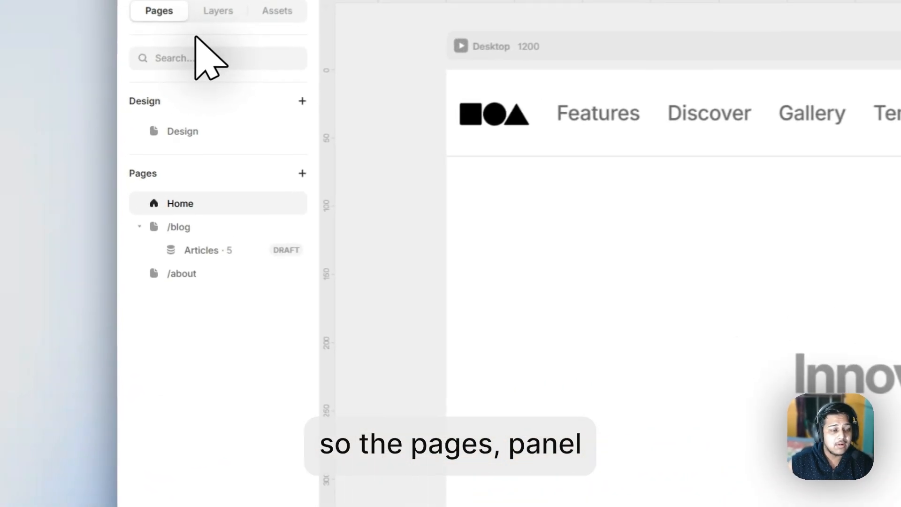
Collapse the /blog entry in the page list, view the /blog and /about pages, and return to the Home page
click(142, 227)
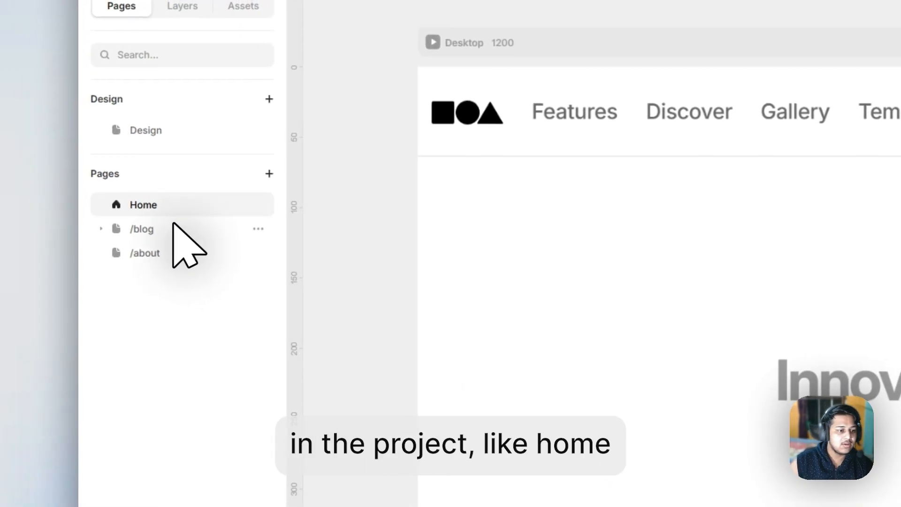
click(185, 230)
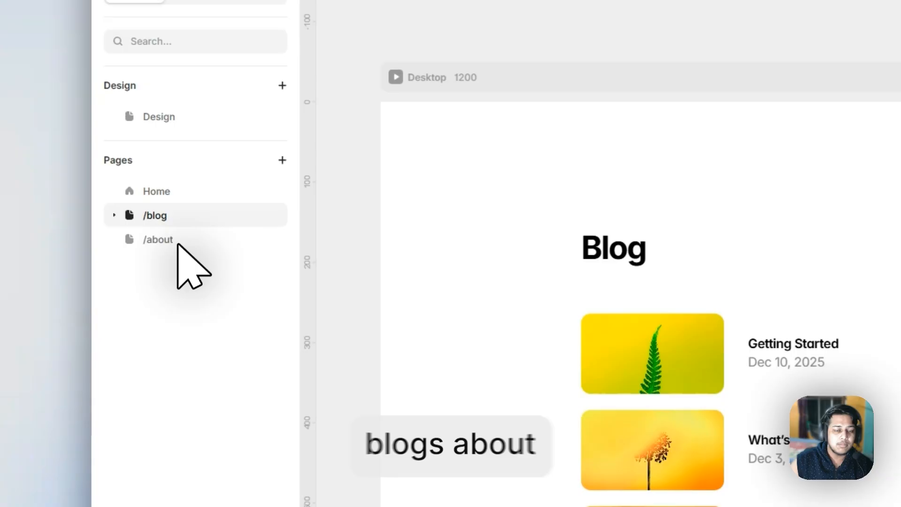
click(180, 251)
click(207, 201)
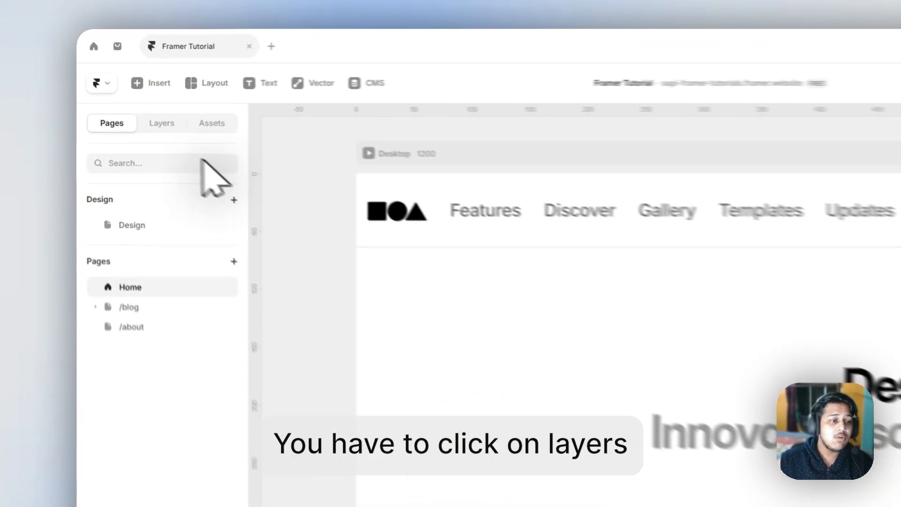
Expand the Home page's Desktop layers, switch to the /blog page, and expand its layers down to the contents of Article
click(185, 136)
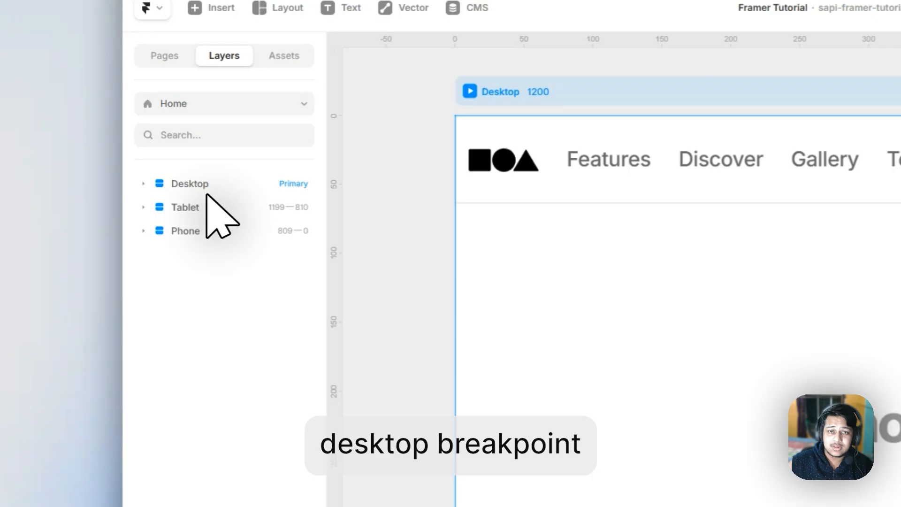
click(146, 184)
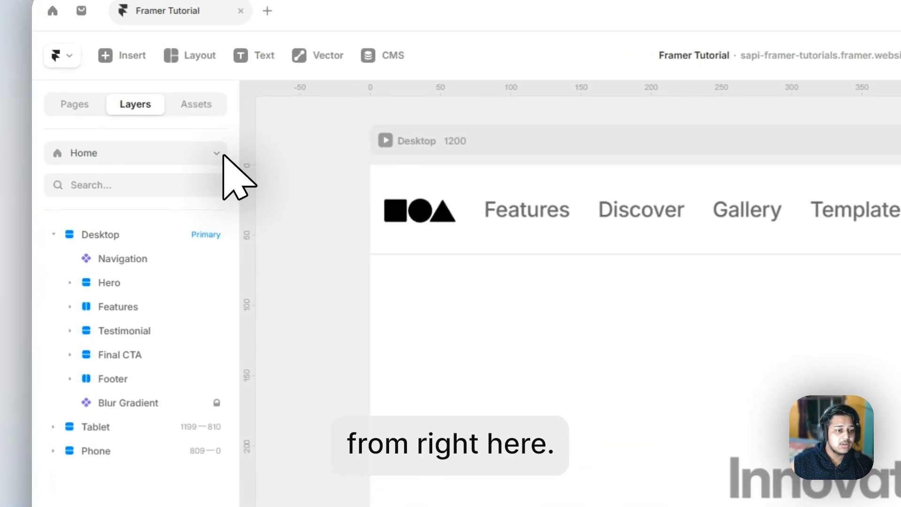
click(220, 155)
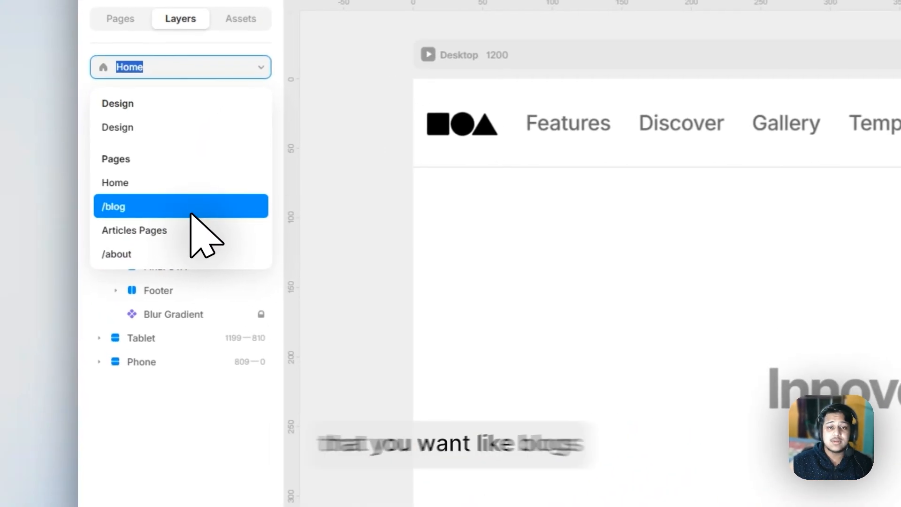
click(191, 207)
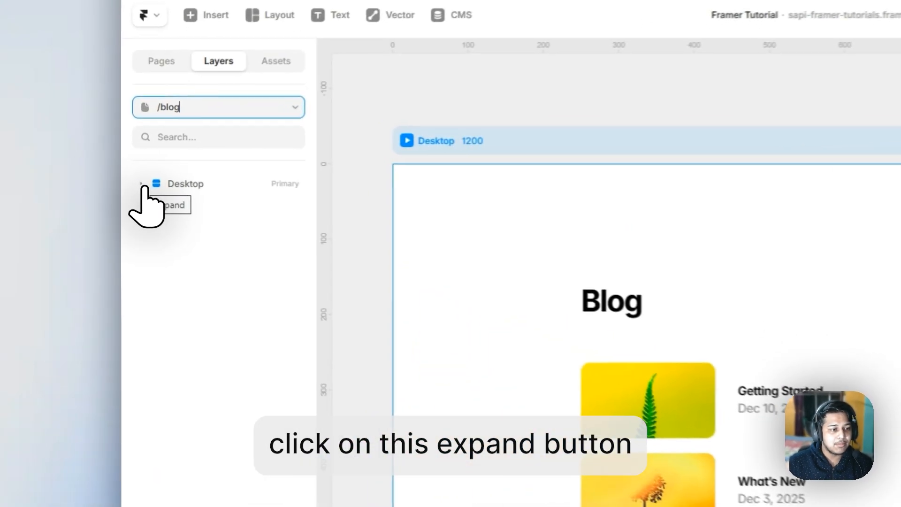
click(142, 184)
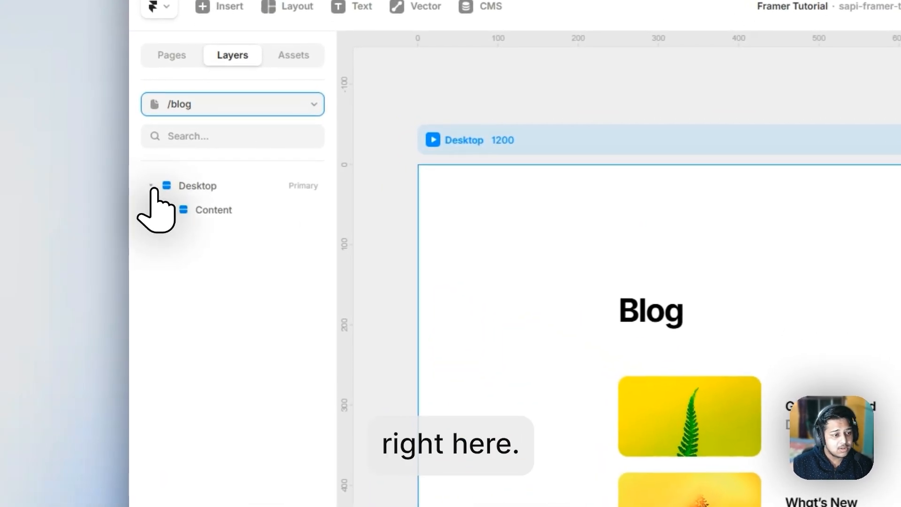
click(164, 206)
click(182, 255)
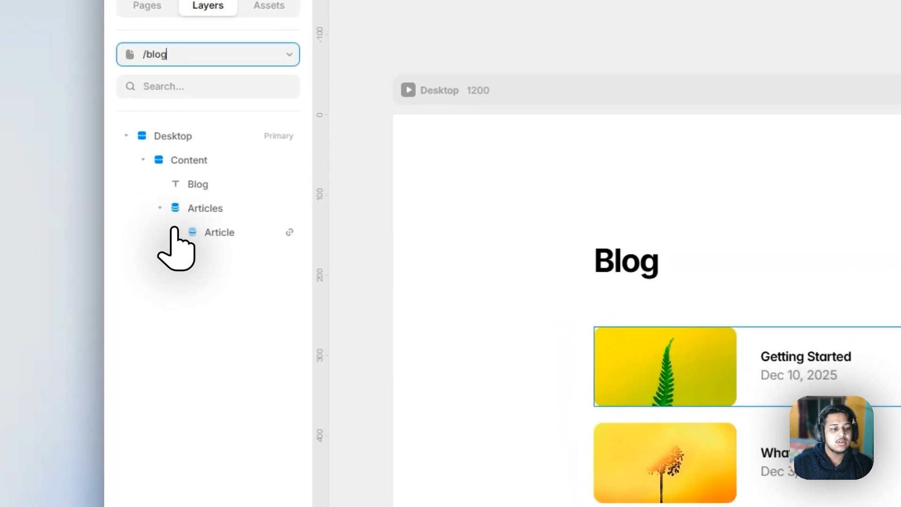
click(176, 232)
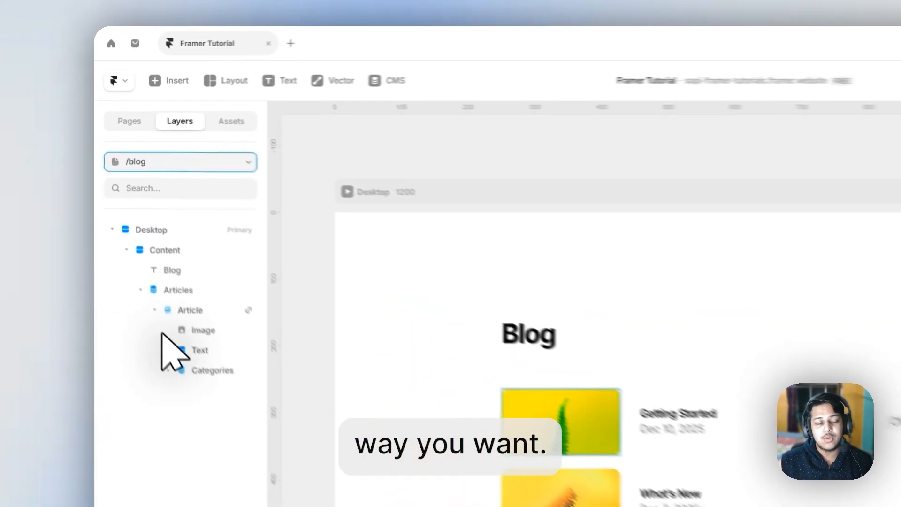
Go back to the page list and view the project's templates, components, styles and other assets
click(87, 103)
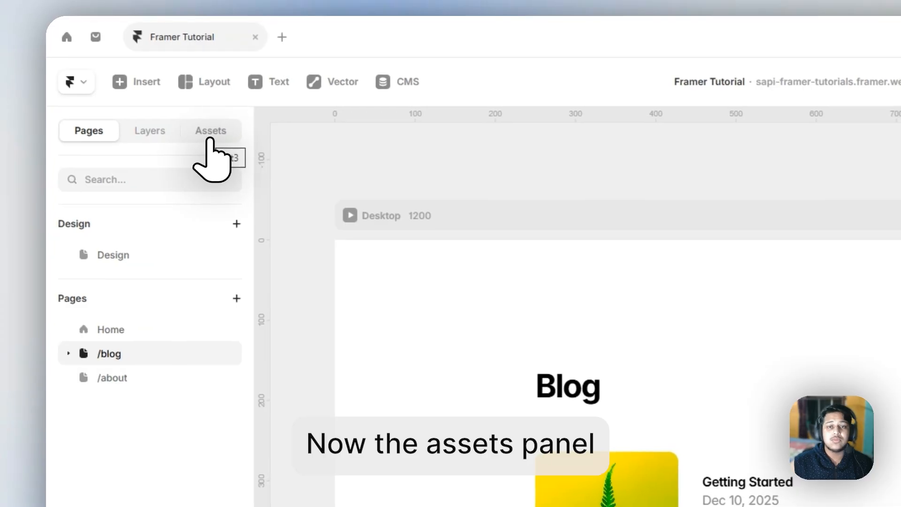
click(210, 137)
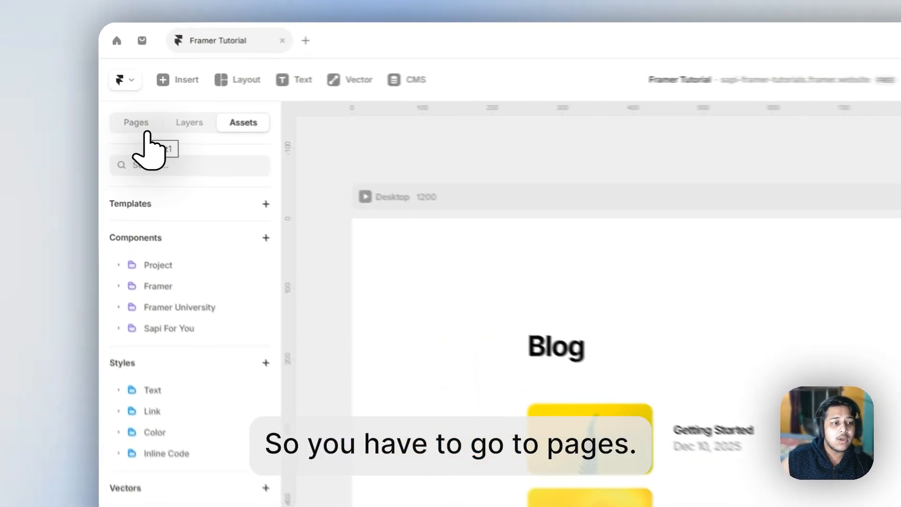
Add a new regular page to the site and name it /testimonials
click(162, 134)
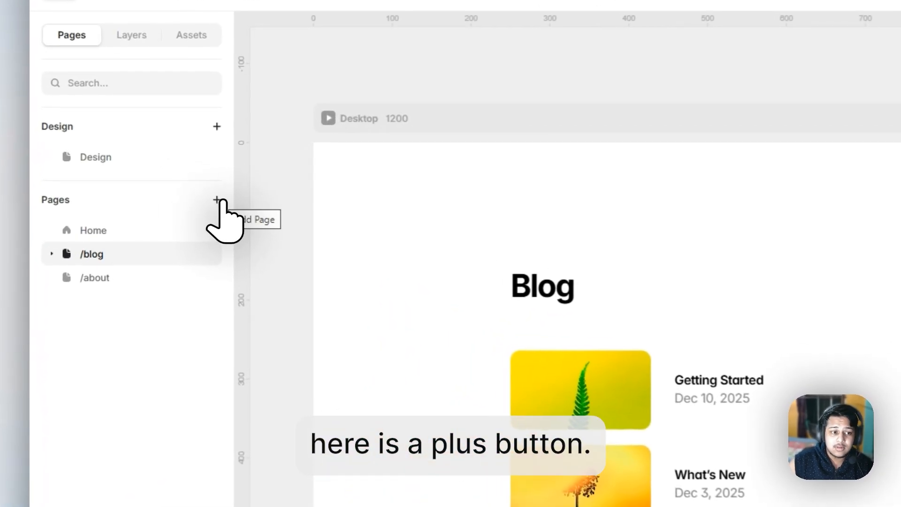
click(161, 189)
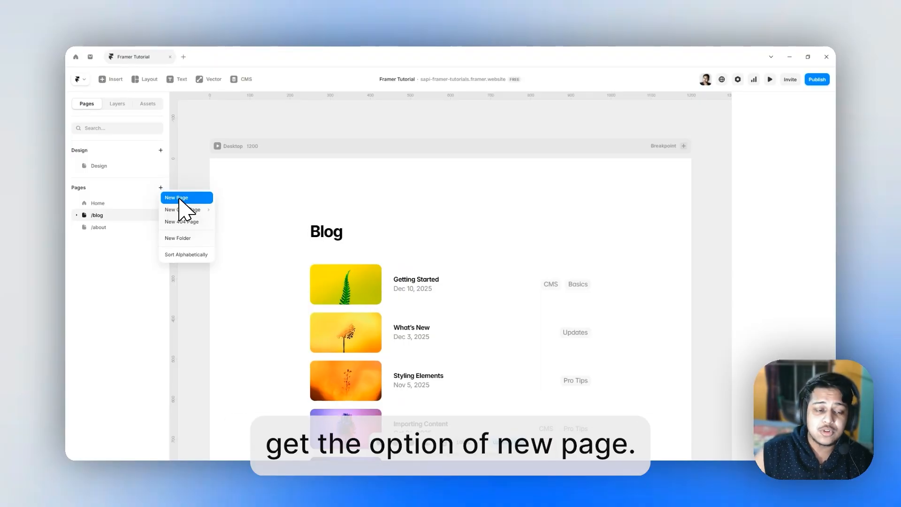
mouse_move(181, 209)
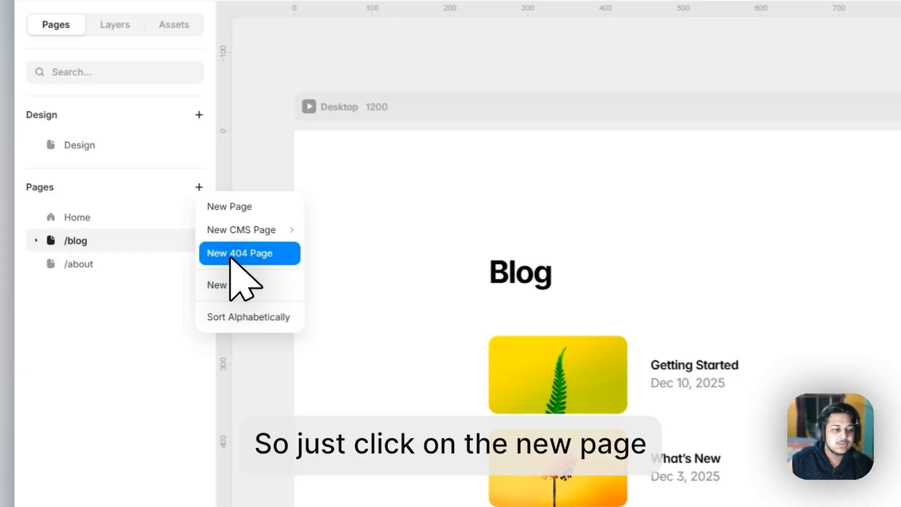
click(238, 208)
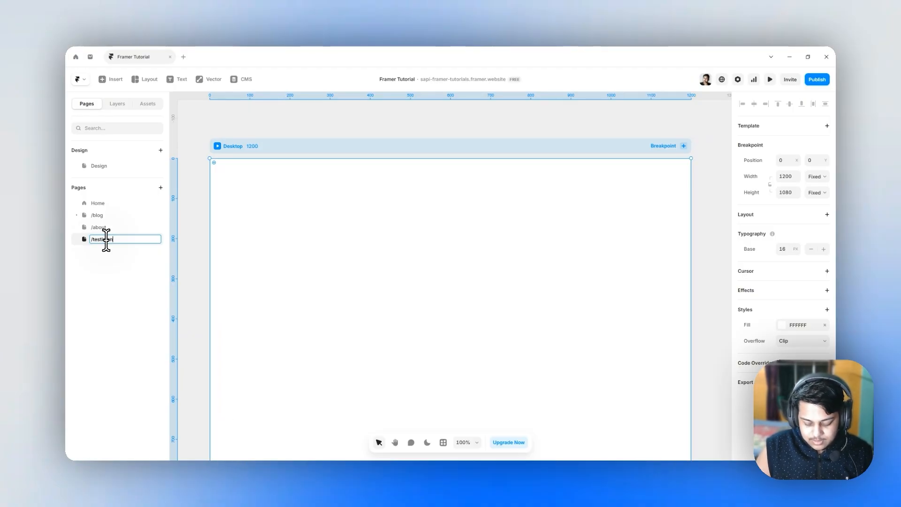
text(s)
key(Return)
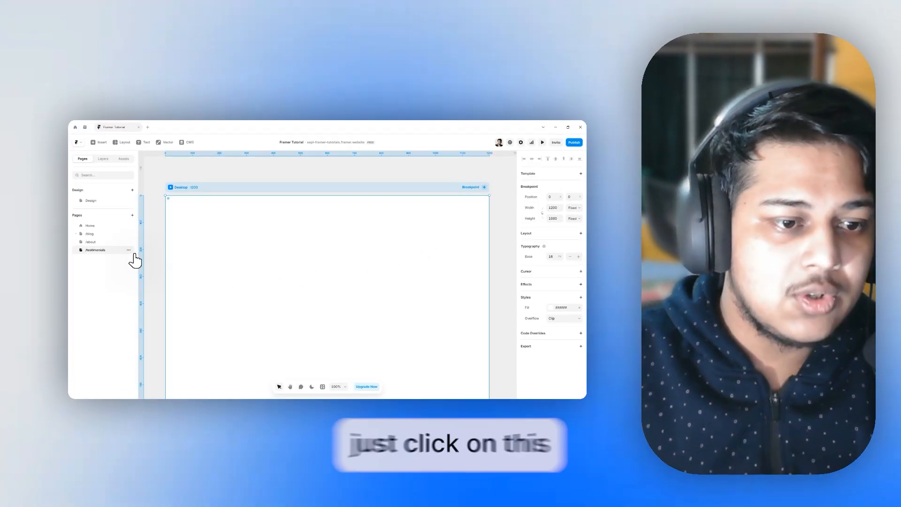
Turn off the Draft option for the /testimonials page
mouse_move(127, 252)
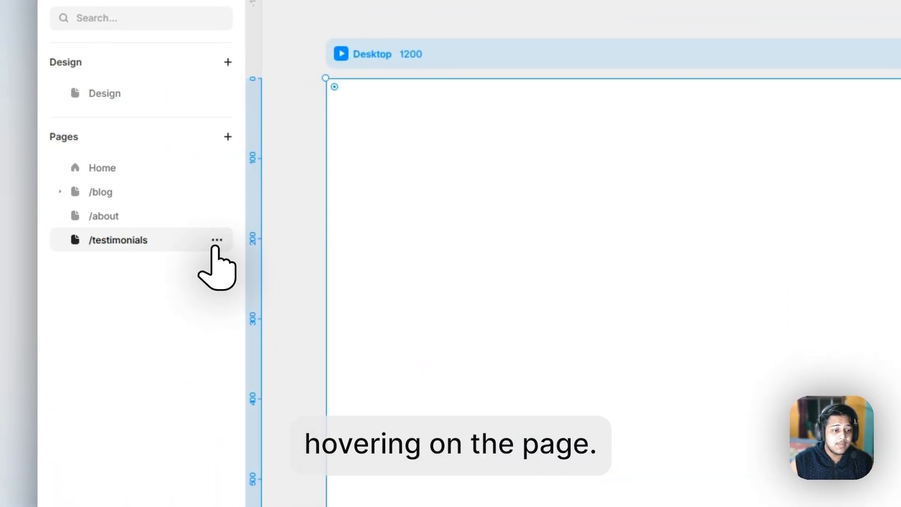
click(216, 240)
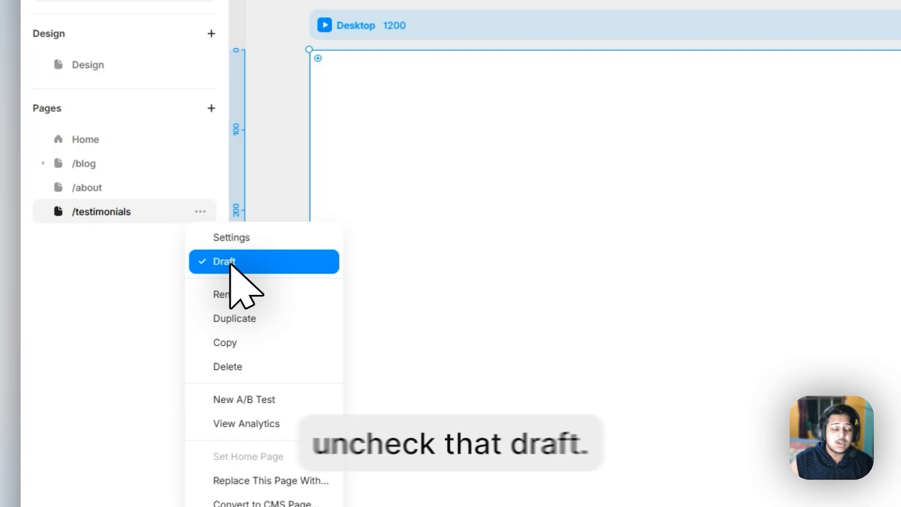
click(233, 264)
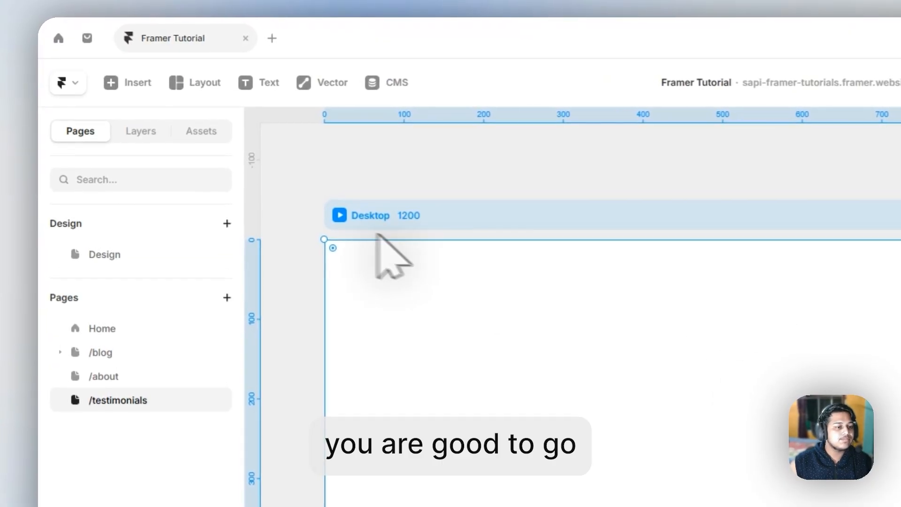
View the New Component dialog from the project's assets and cancel it without creating a component
click(201, 131)
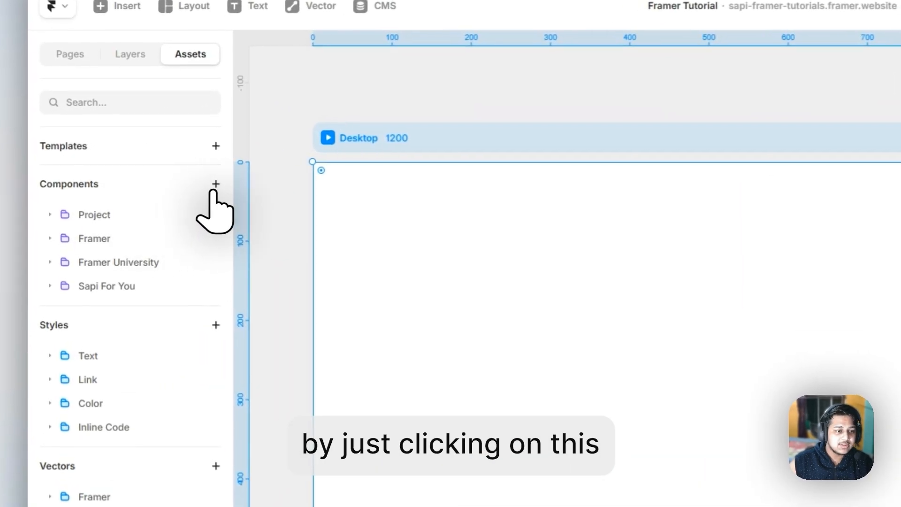
click(216, 185)
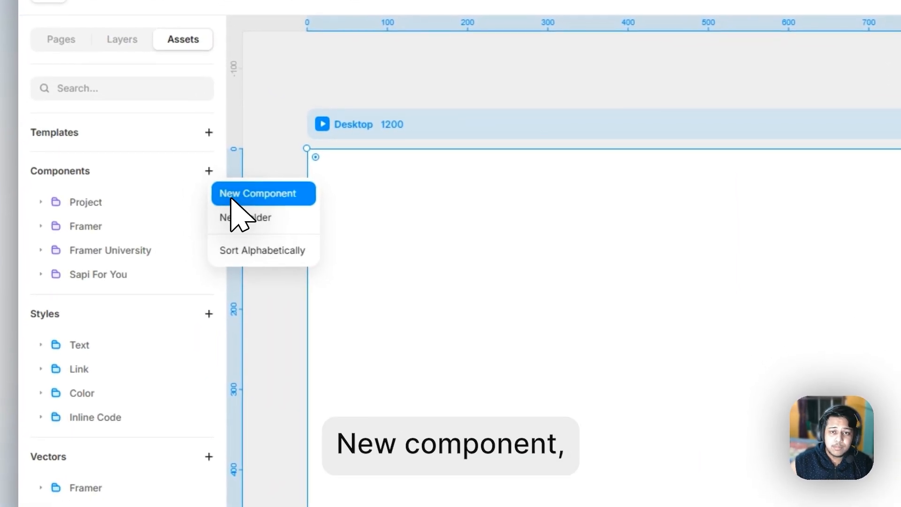
click(233, 206)
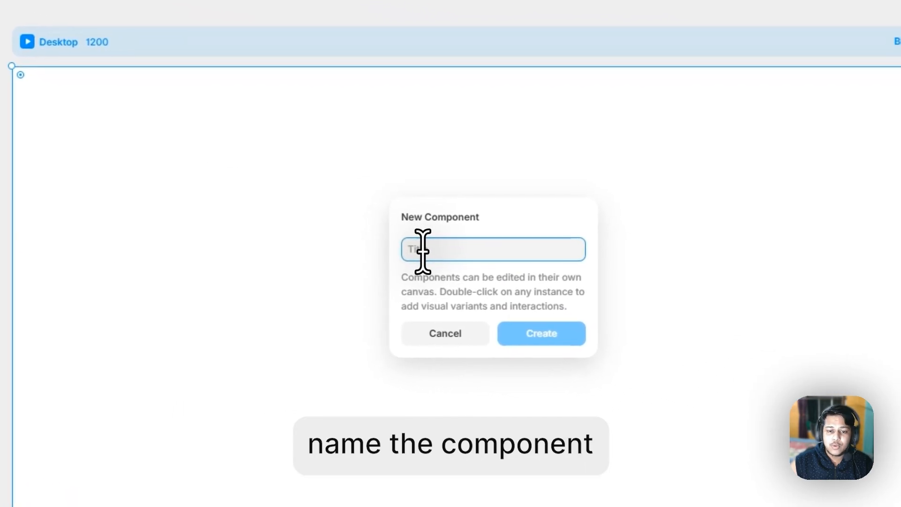
click(474, 289)
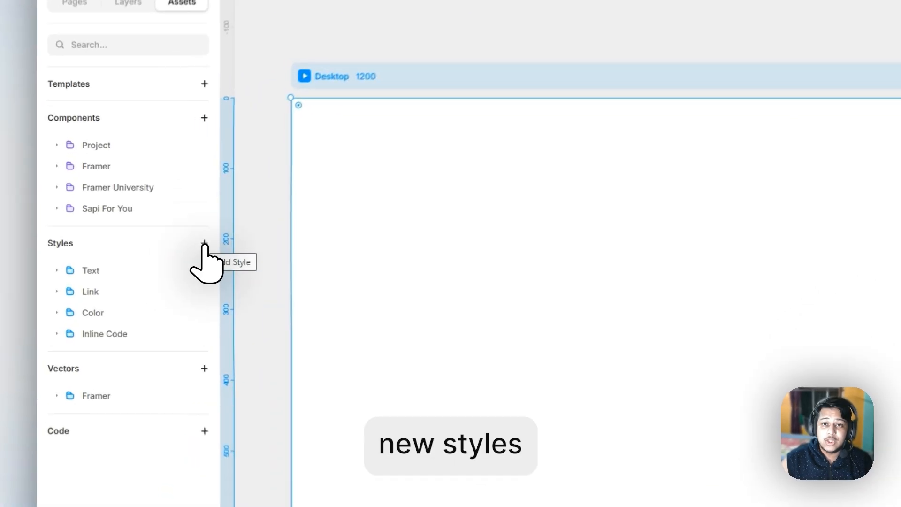
Look through the options for adding Text, Link and Color styles and open the options for adding code
click(218, 244)
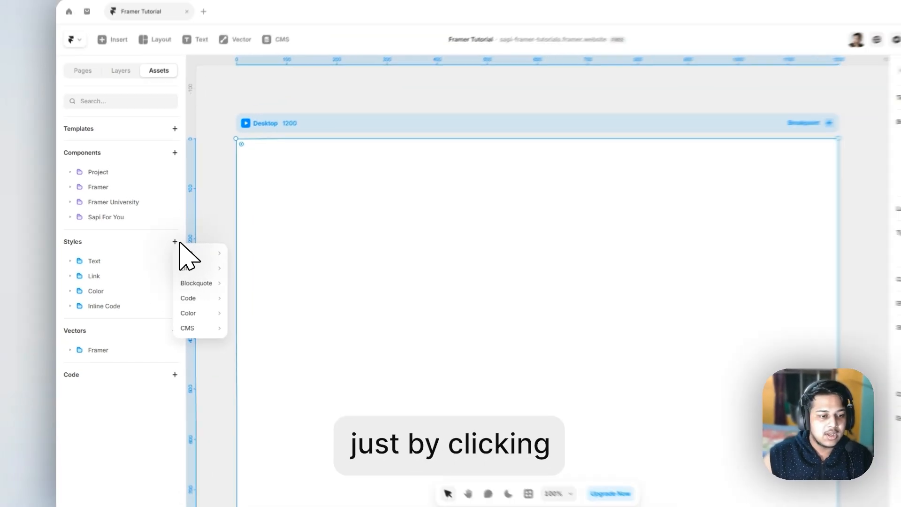
mouse_move(237, 262)
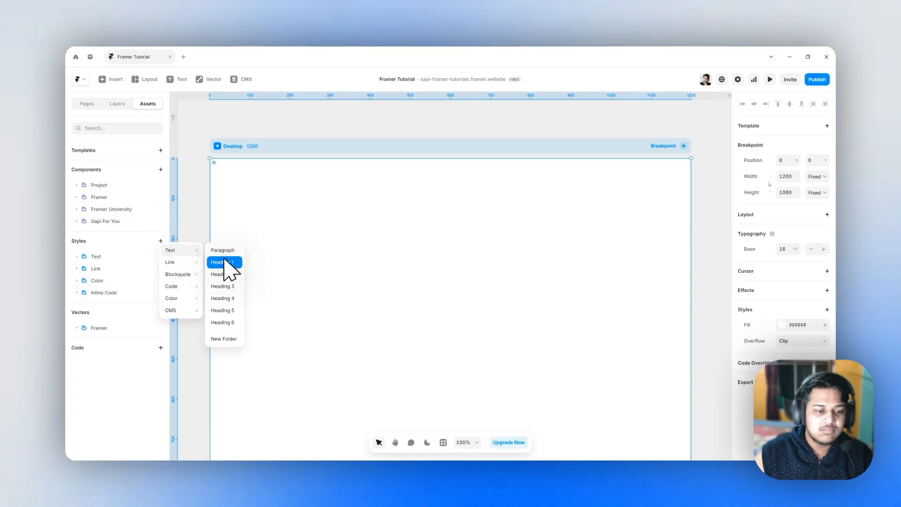
mouse_move(193, 267)
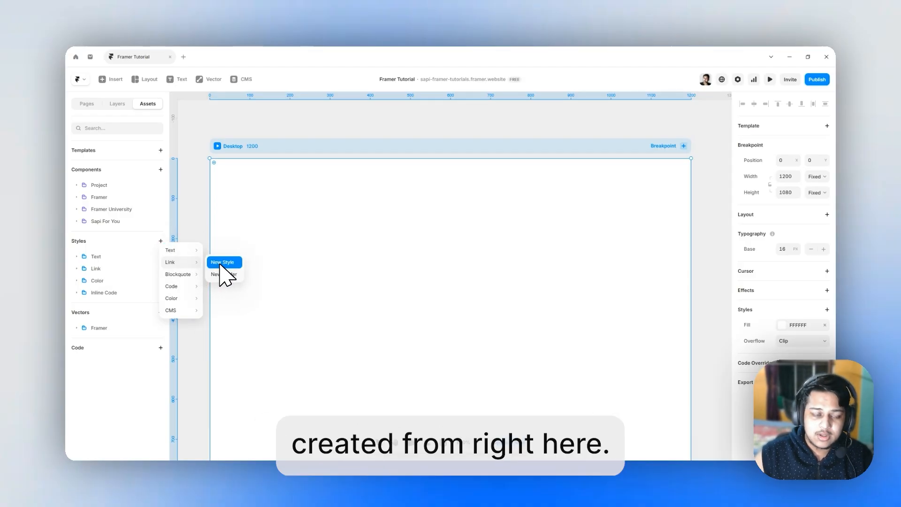
mouse_move(194, 299)
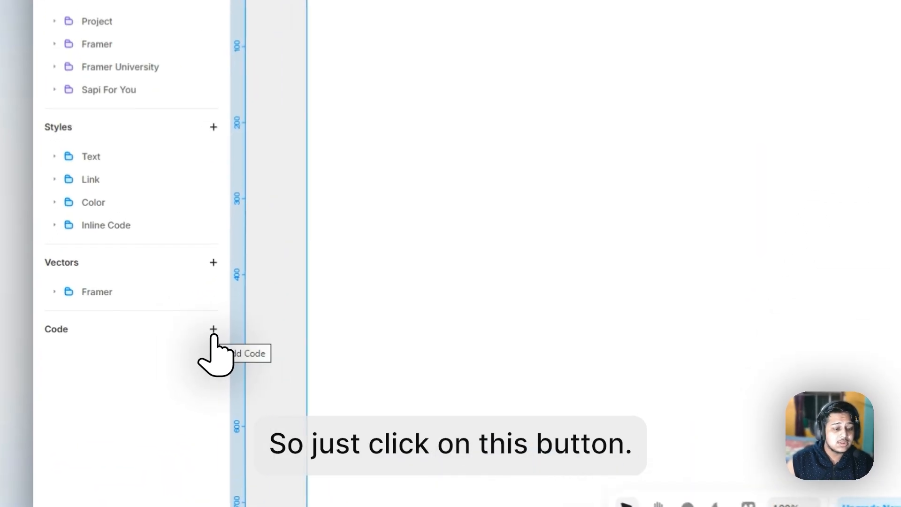
click(220, 329)
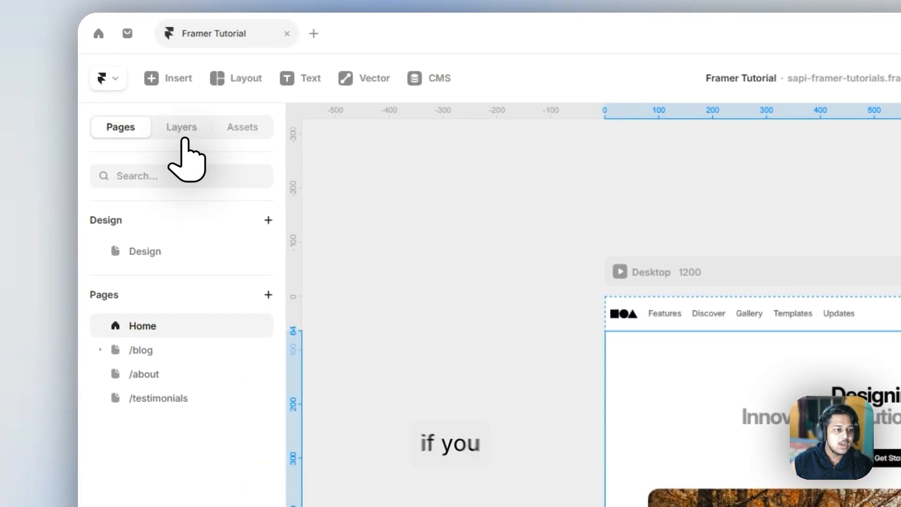
Collapse the Hero section in the Home page's layers and review its properties from Link through Accessibility to Export
click(185, 139)
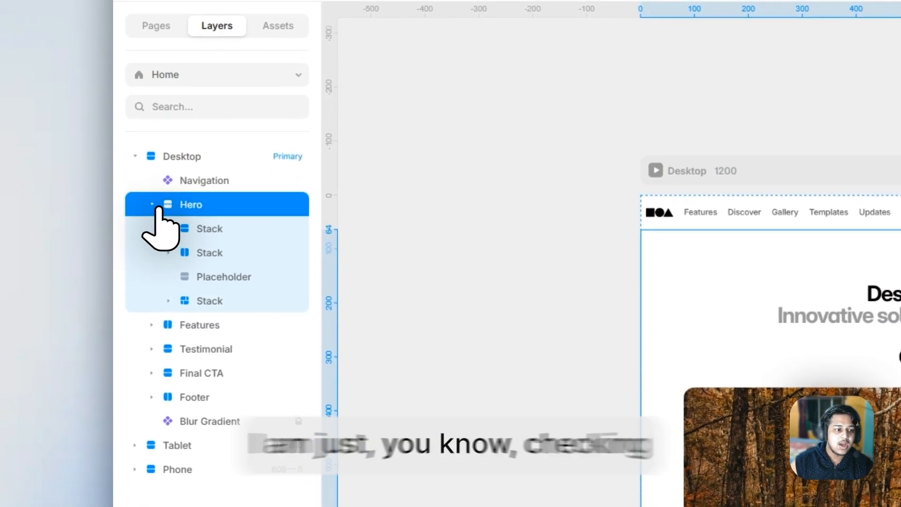
click(154, 205)
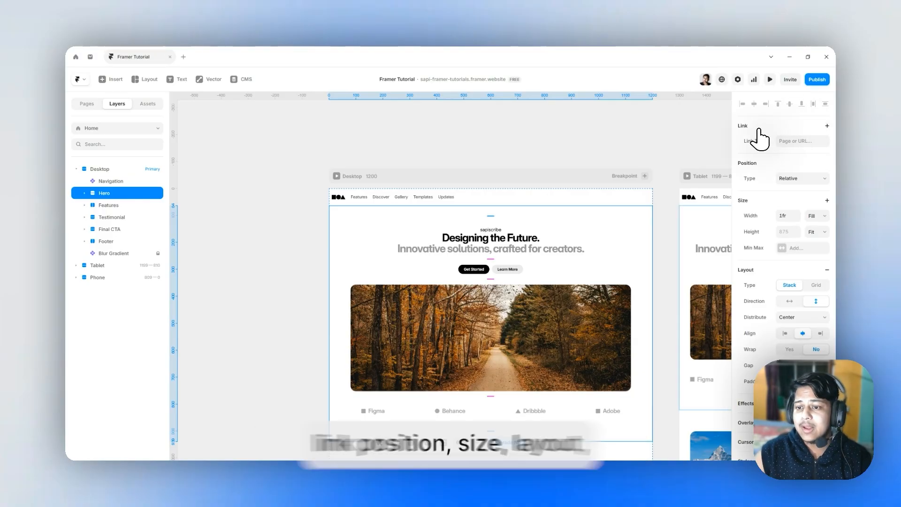
scroll(757, 133, down, 1)
scroll(757, 135, down, 2)
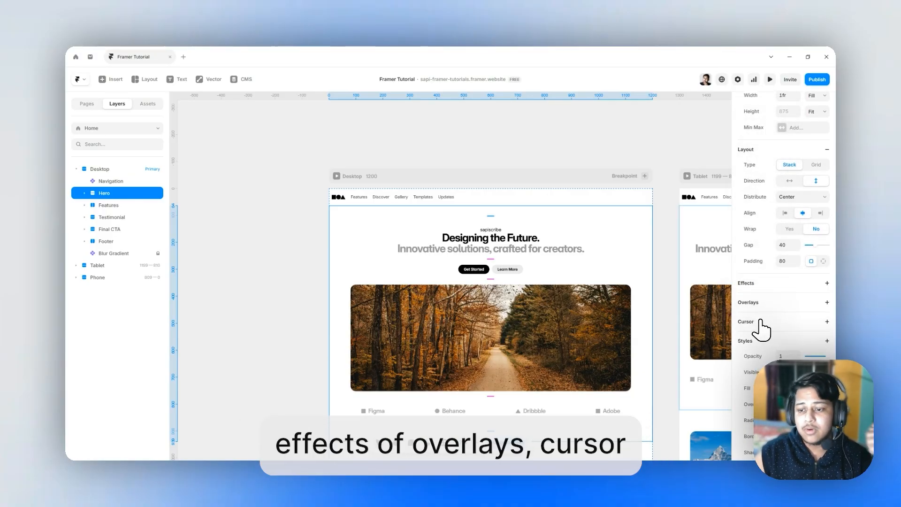
scroll(765, 324, down, 1)
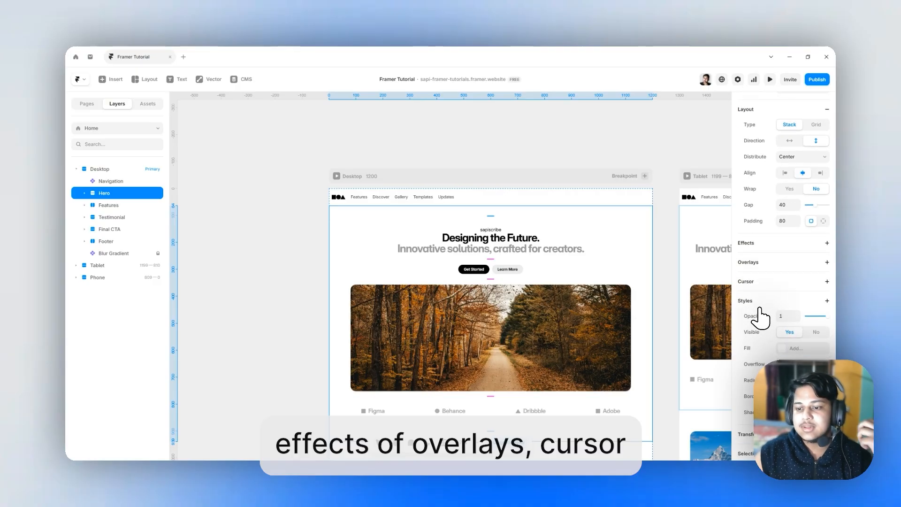
scroll(781, 277, down, 3)
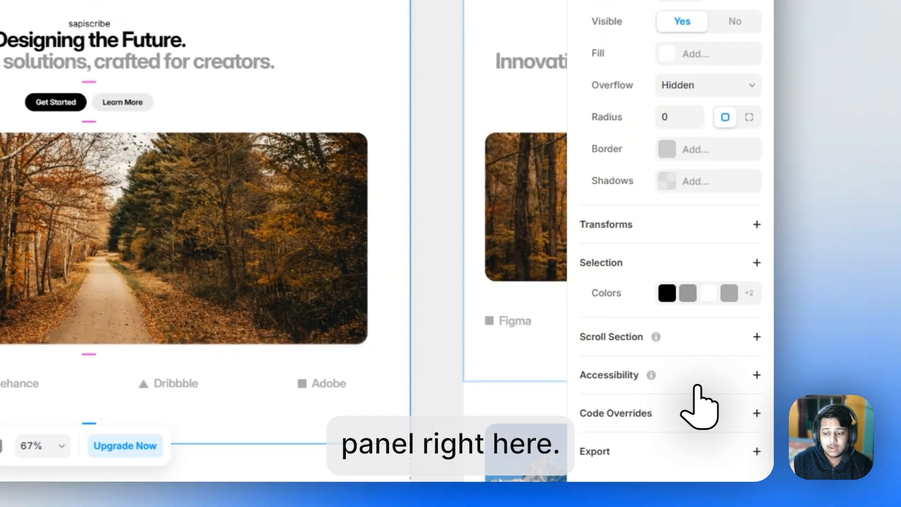
click(755, 374)
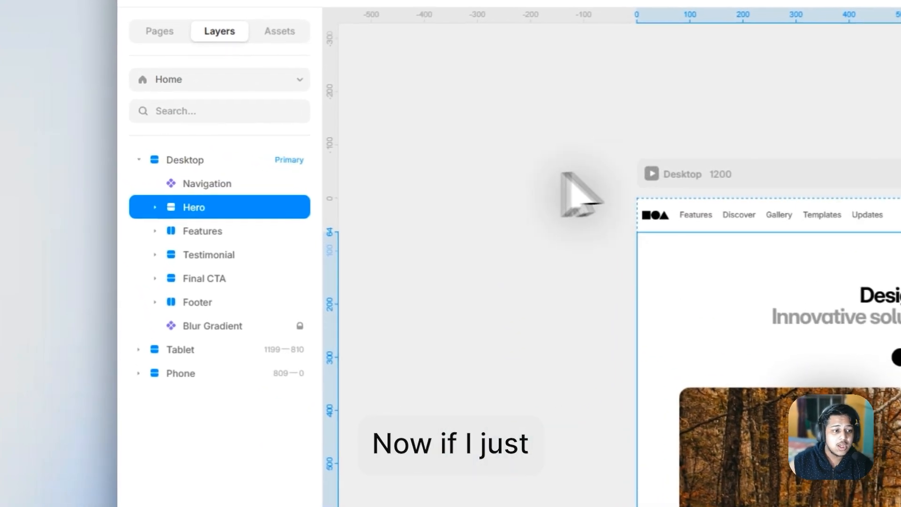
Select the "Designing the Future" heading in the Hero section's first Stack and review its text properties, keeping the h1 accessibility tag
click(158, 208)
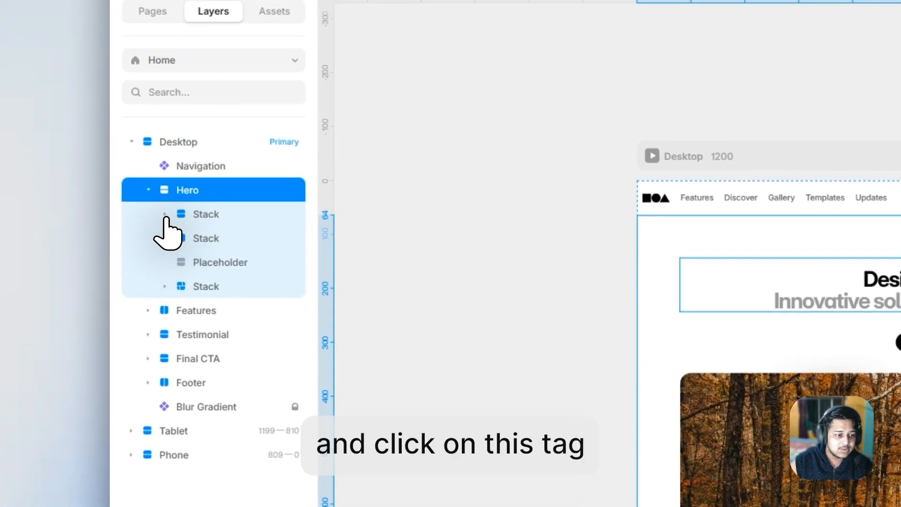
click(166, 214)
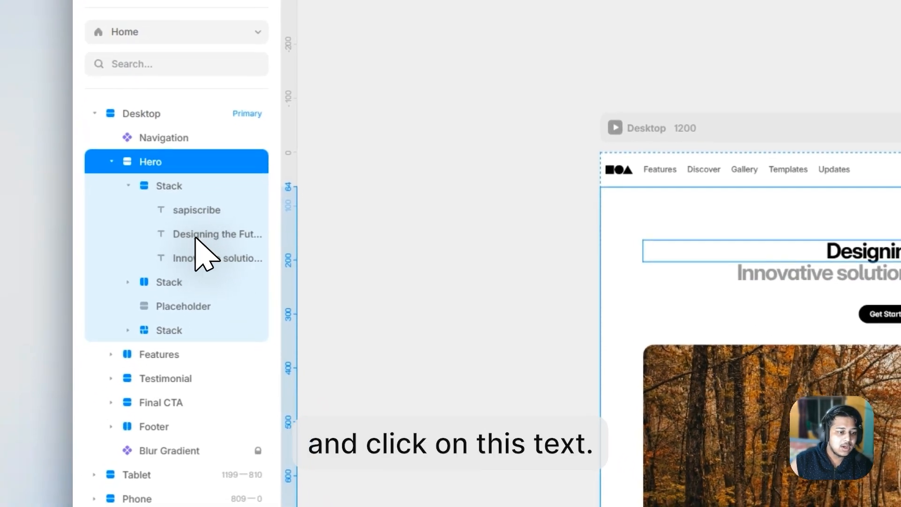
click(226, 261)
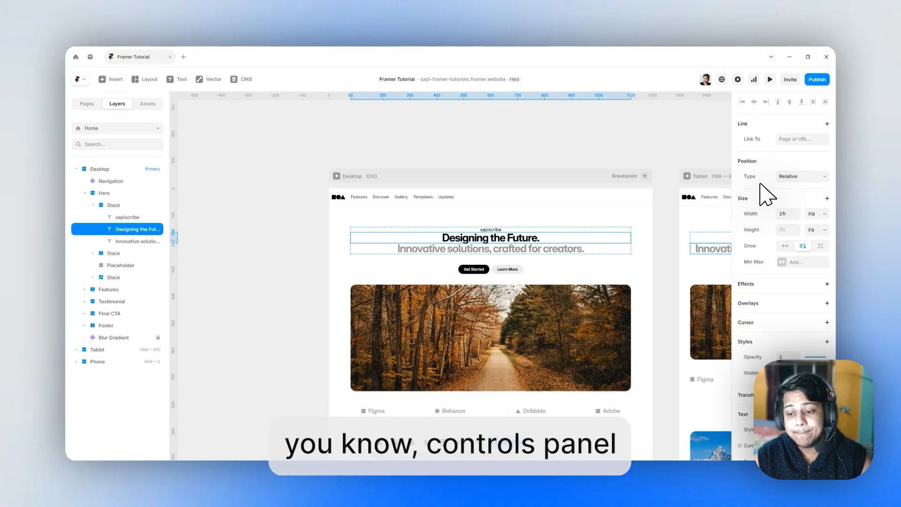
scroll(760, 184, down, 5)
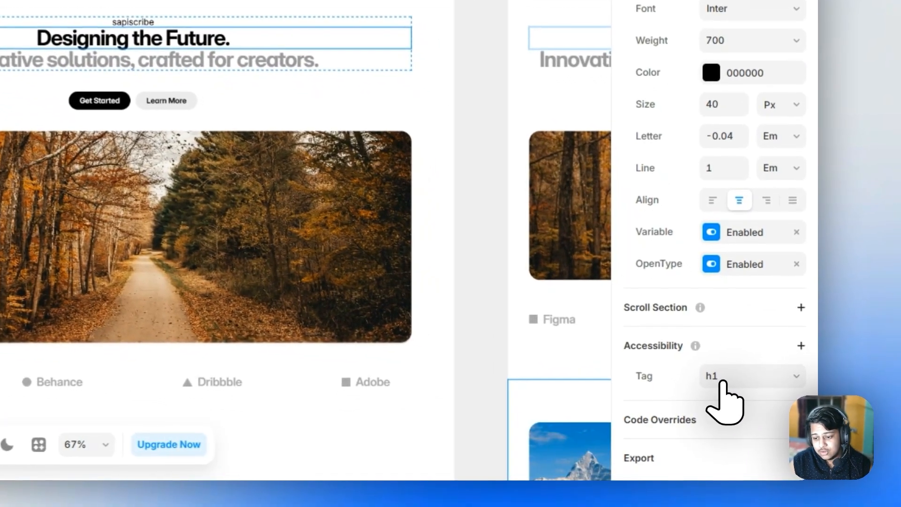
click(719, 381)
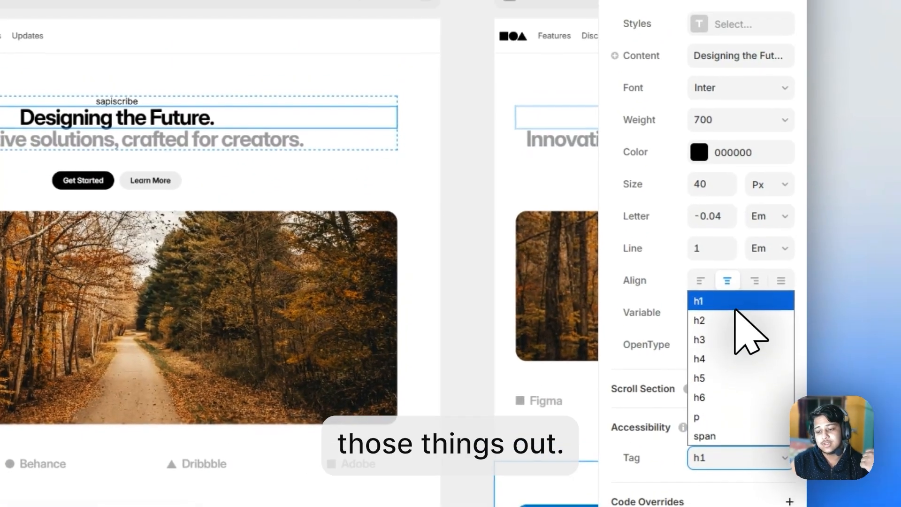
click(745, 304)
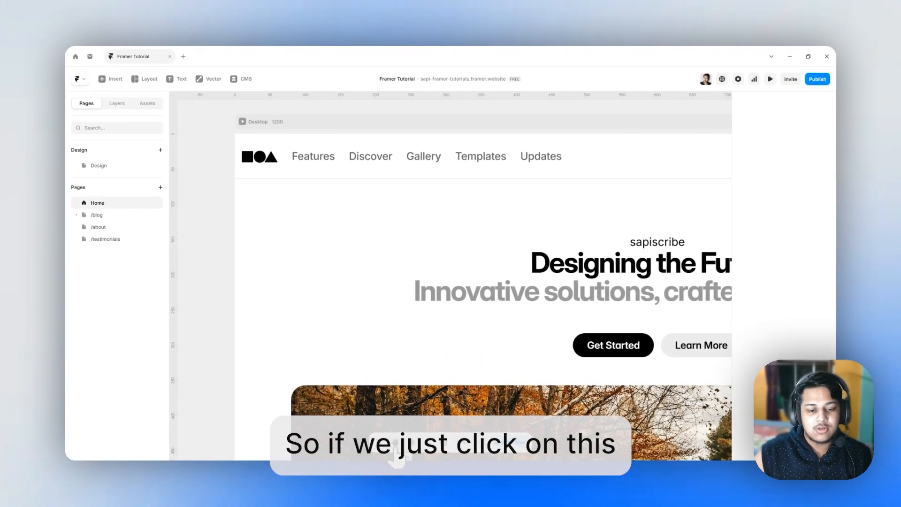
Add the comment "change the image to forest" on the blue mountain image above Rapid prototyping on the Home page
click(396, 447)
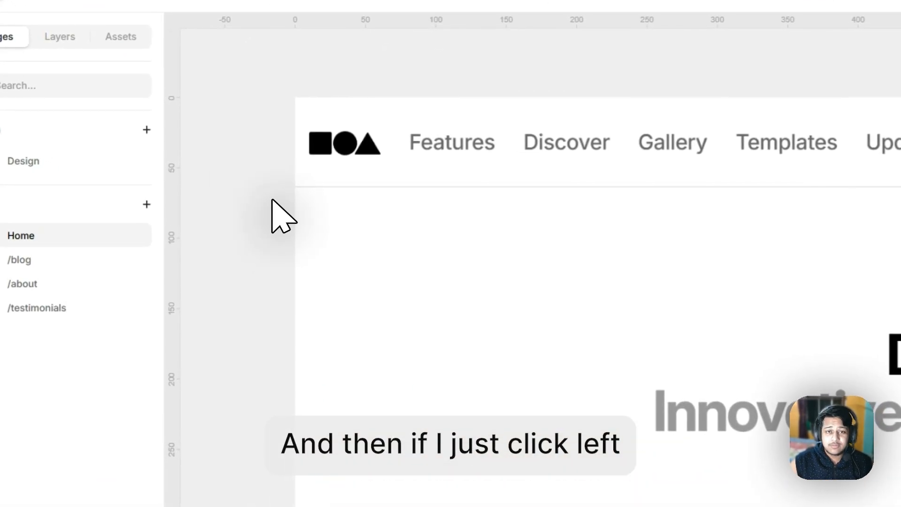
drag(272, 198, 509, 202)
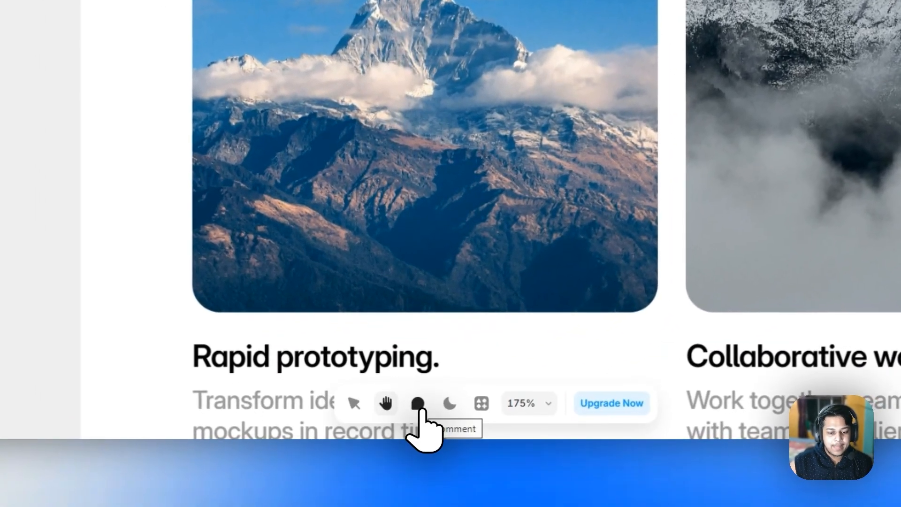
click(421, 408)
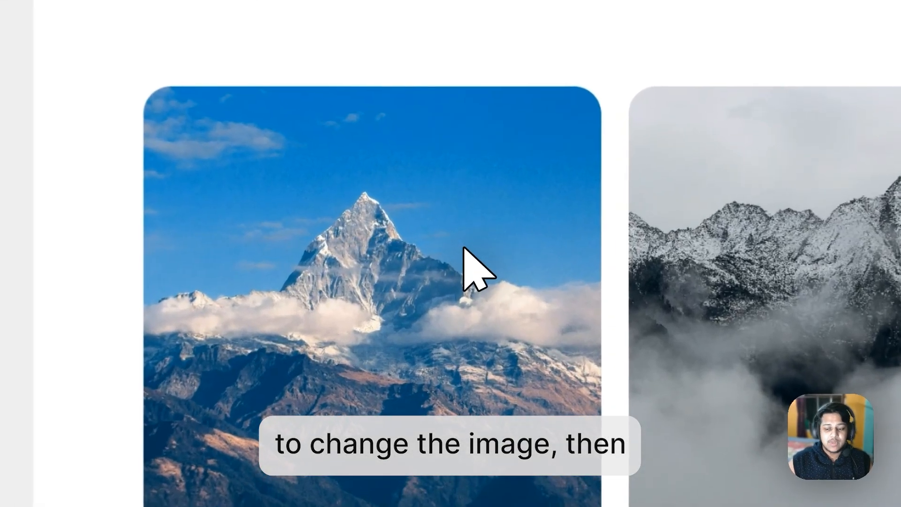
click(463, 247)
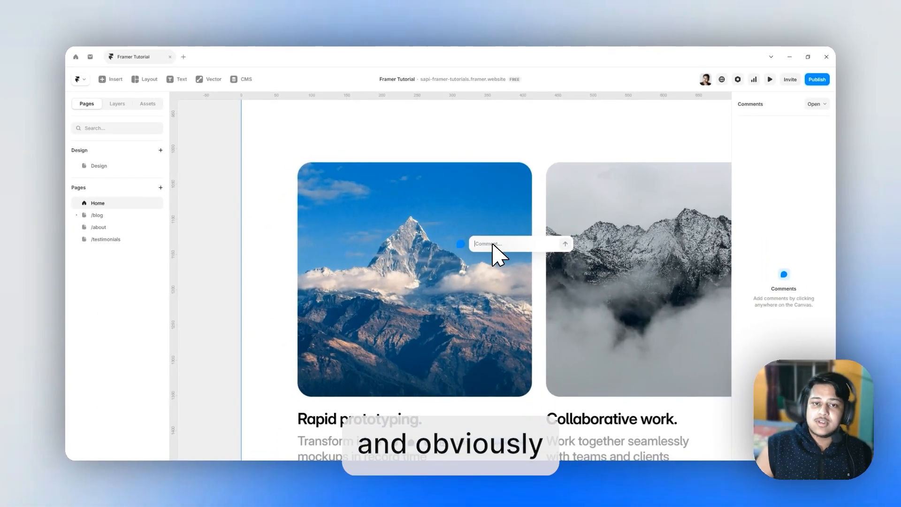
text(change)
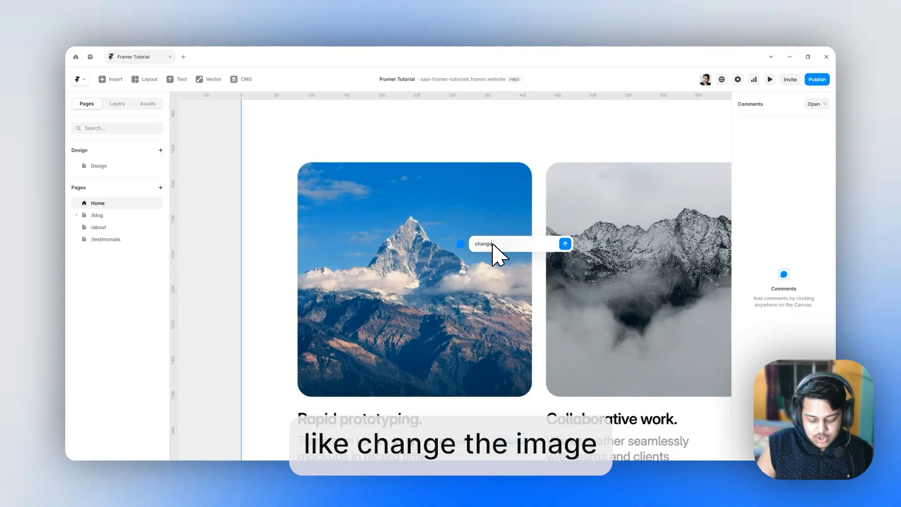
text( the image to )
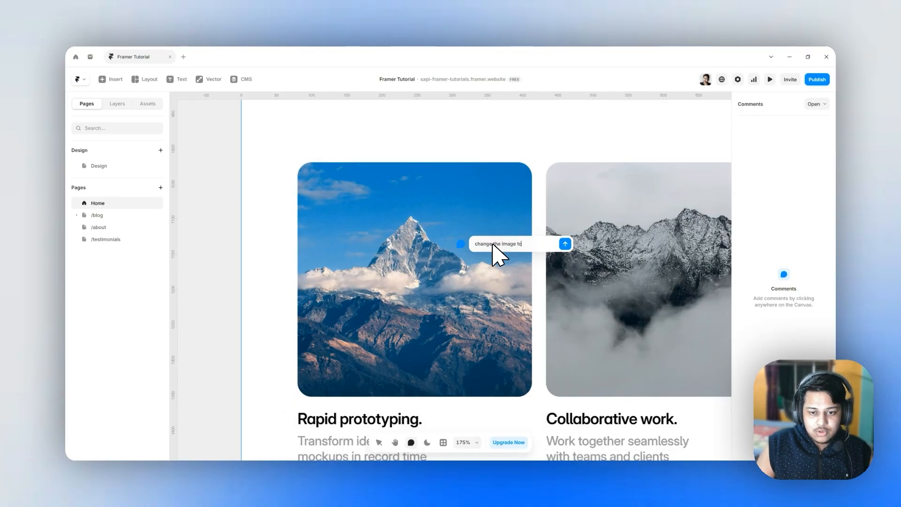
text(for)
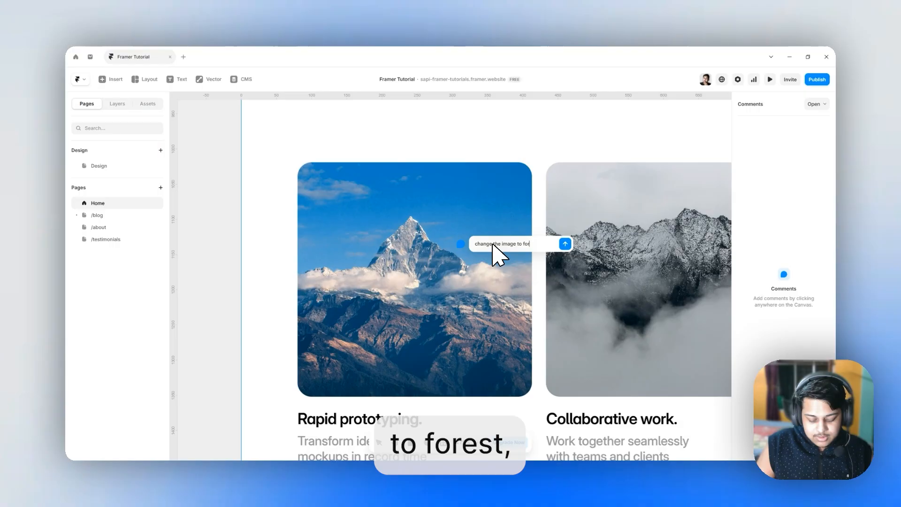
text(est)
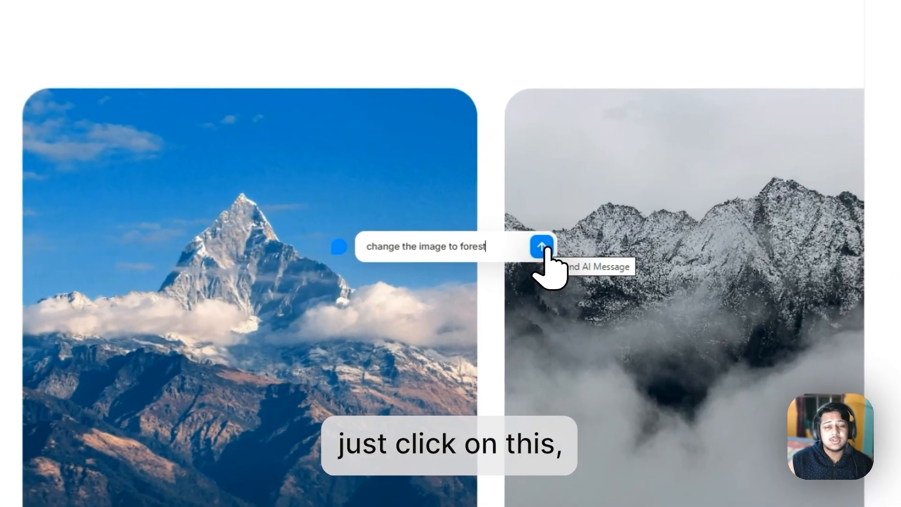
click(542, 247)
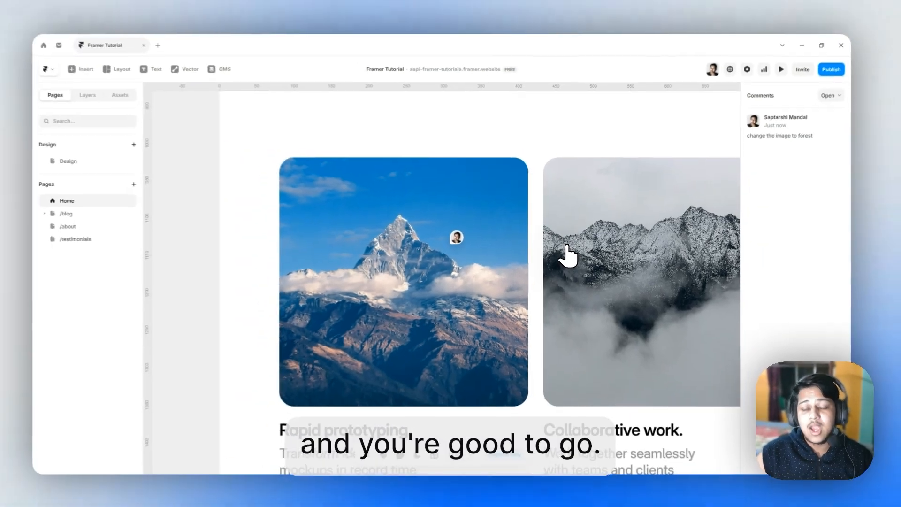
Leave commenting for the selection tool and look over the Home page's feature and testimonial sections with comments hidden
scroll(326, 165, down, 10)
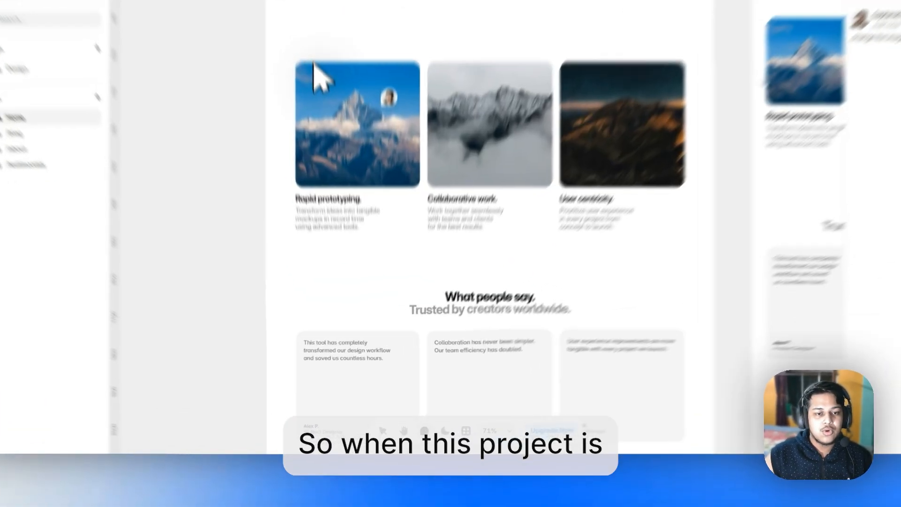
scroll(312, 202, up, 3)
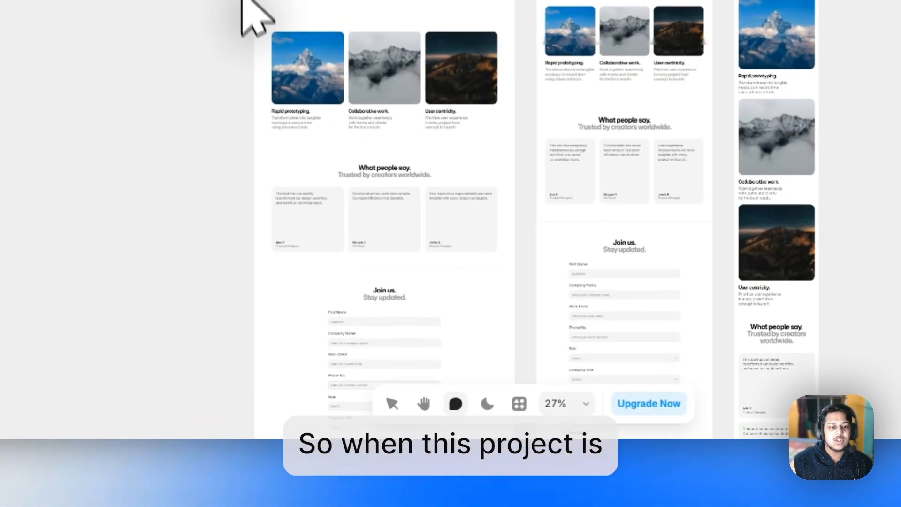
click(393, 404)
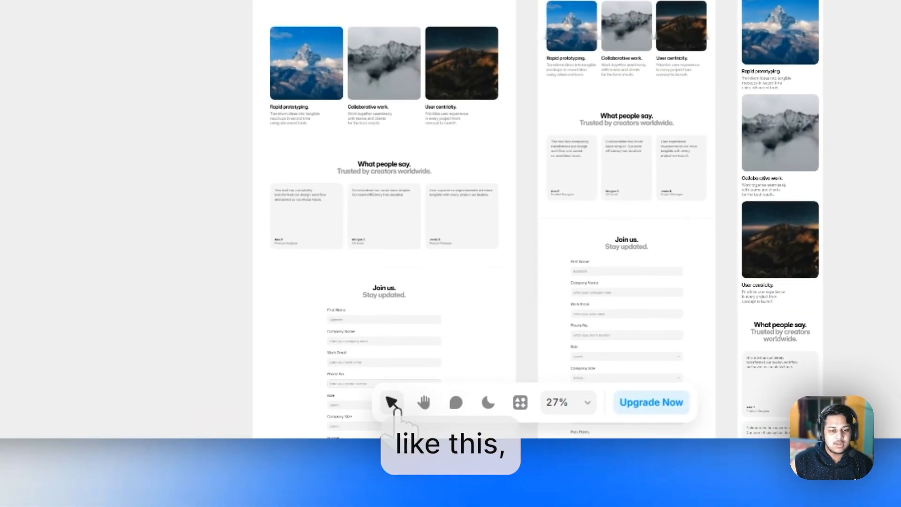
scroll(195, 151, up, 4)
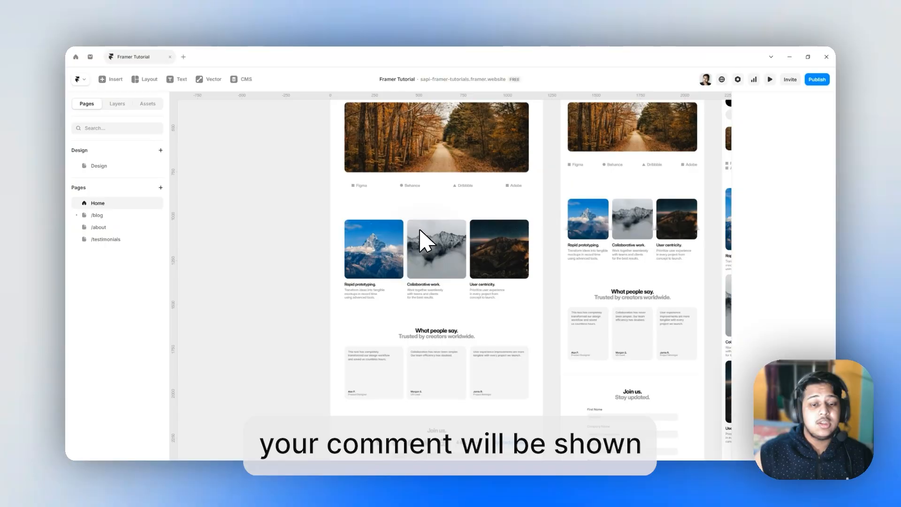
scroll(425, 240, up, 2)
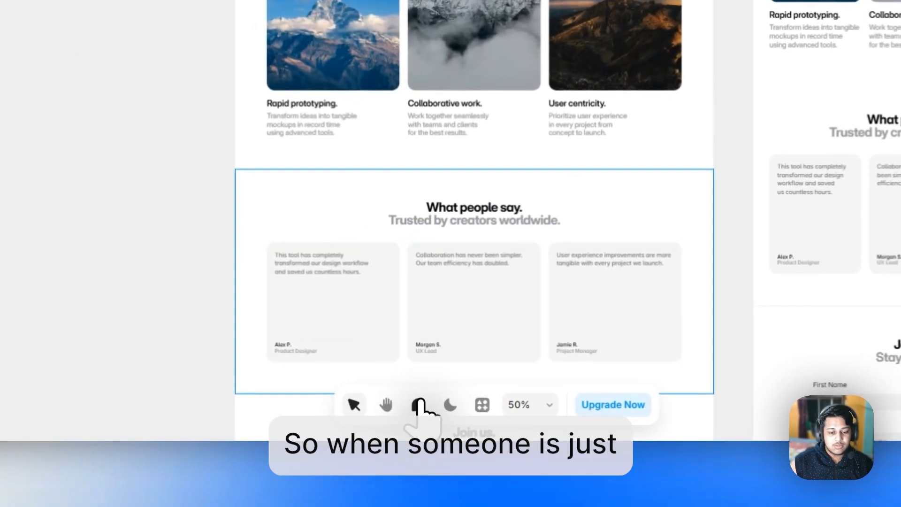
Return to commenting, try the editor's dark theme and switch back to the light theme
click(419, 404)
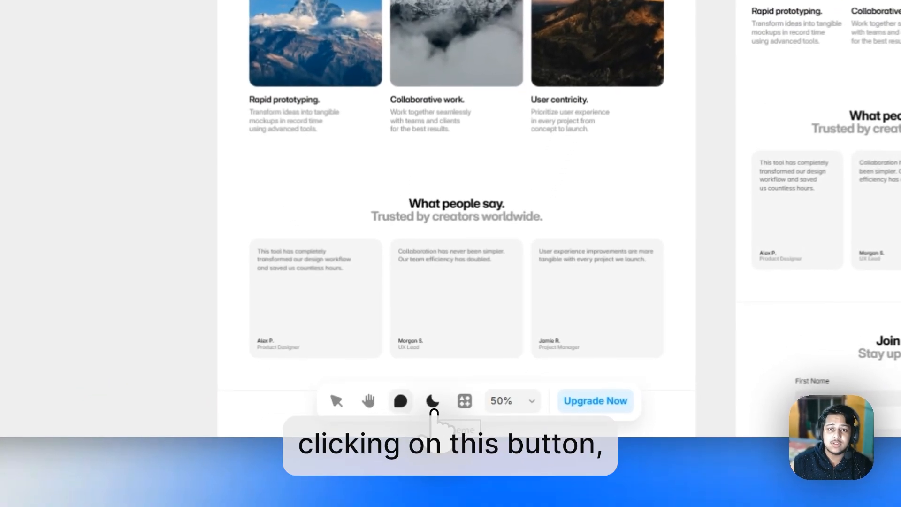
click(432, 404)
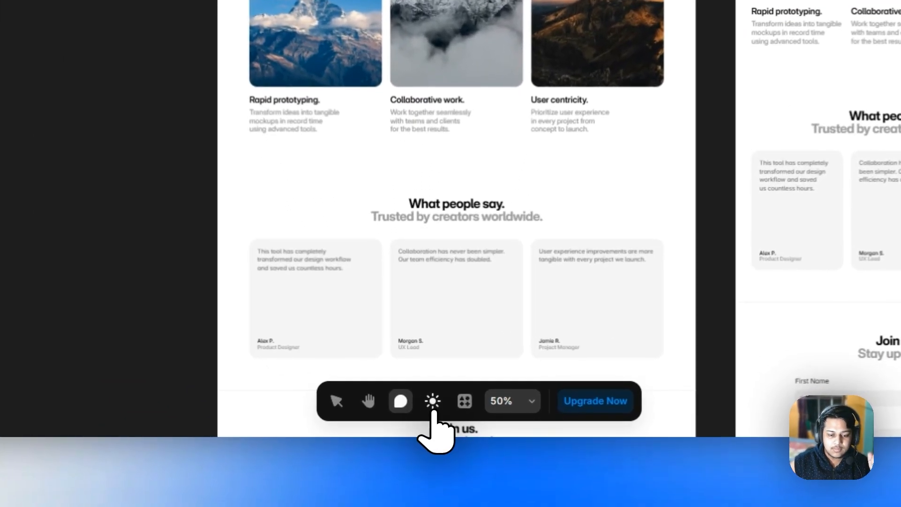
click(427, 444)
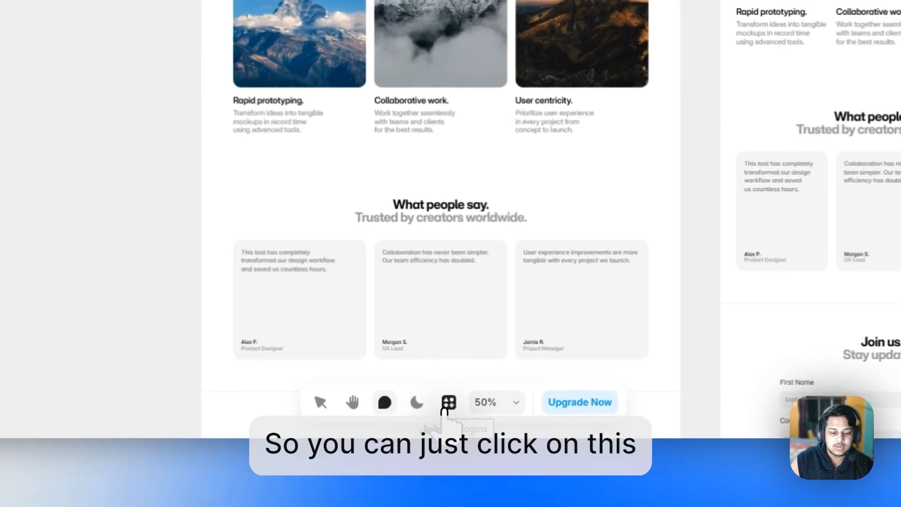
Browse the available plugins, including the recent and featured ones, and close the list without launching any
click(446, 407)
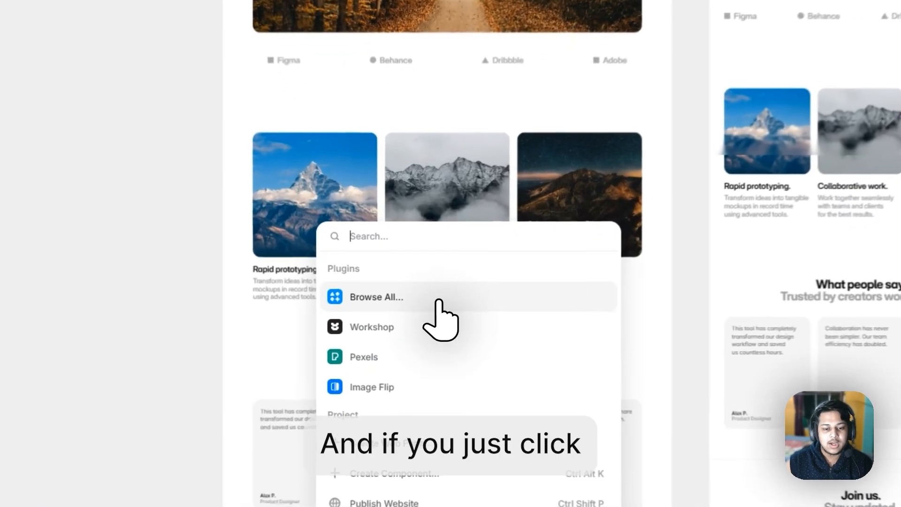
click(439, 298)
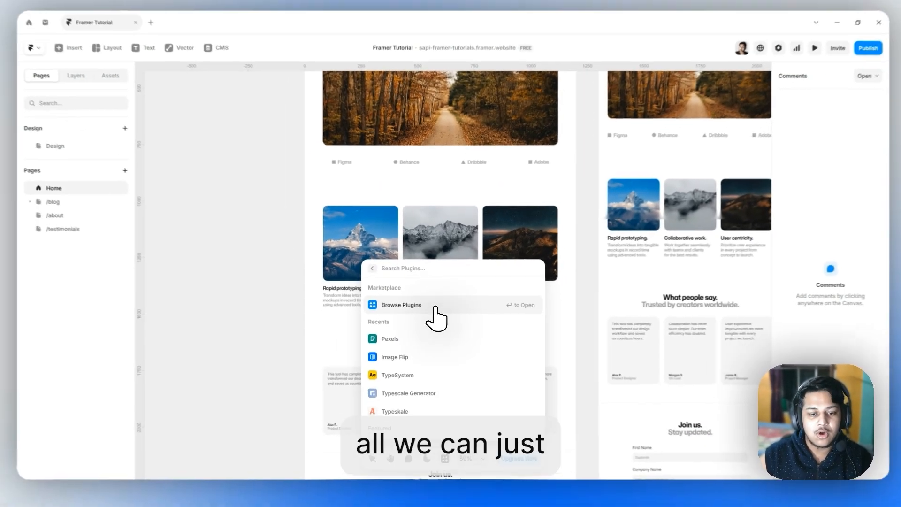
scroll(430, 329, down, 5)
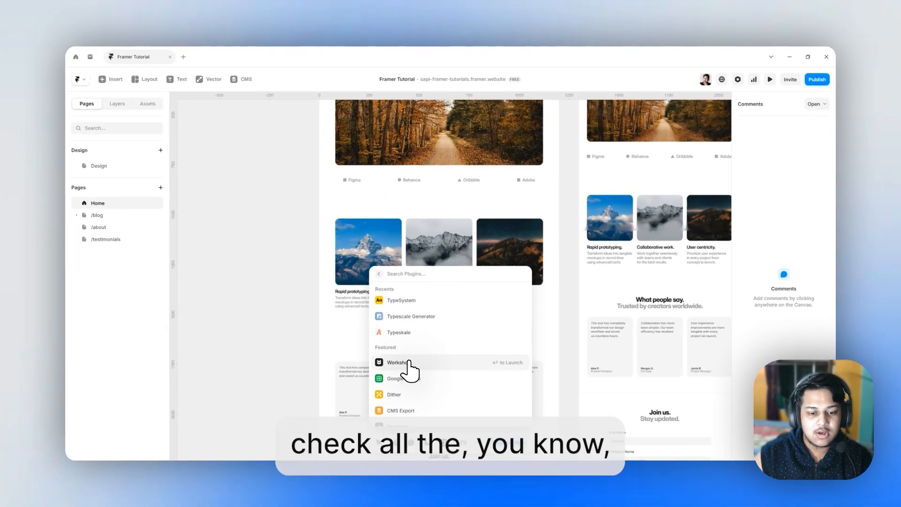
scroll(443, 376, down, 2)
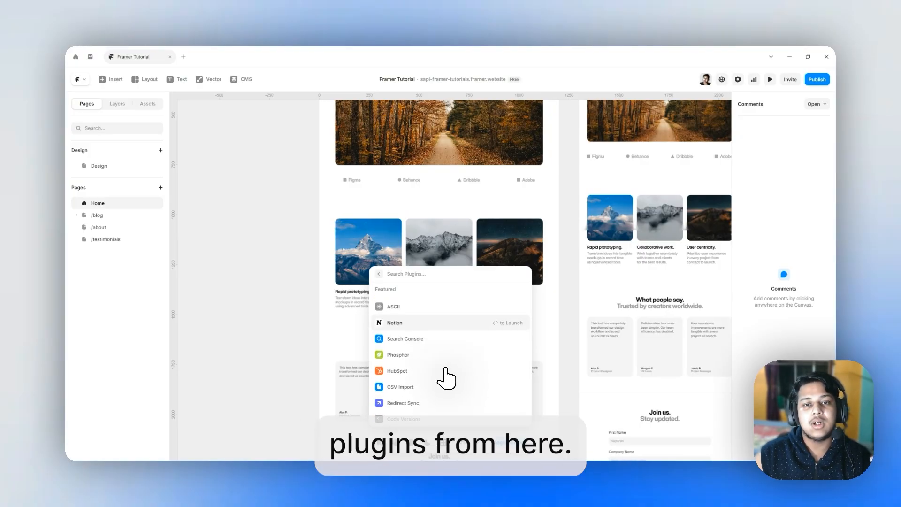
scroll(446, 378, up, 5)
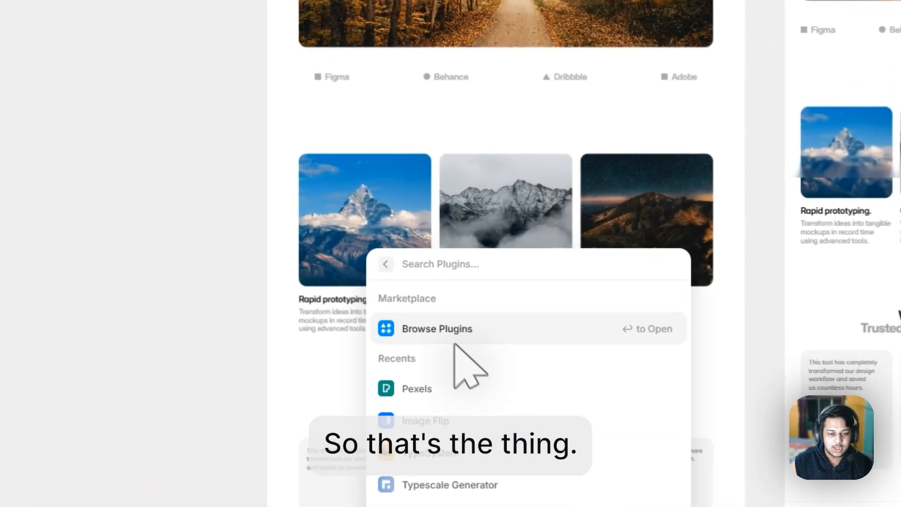
click(384, 266)
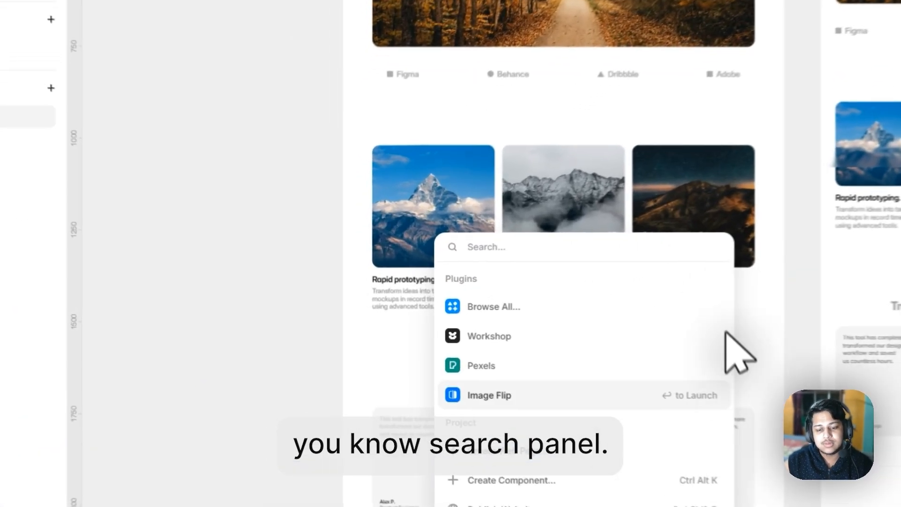
click(278, 251)
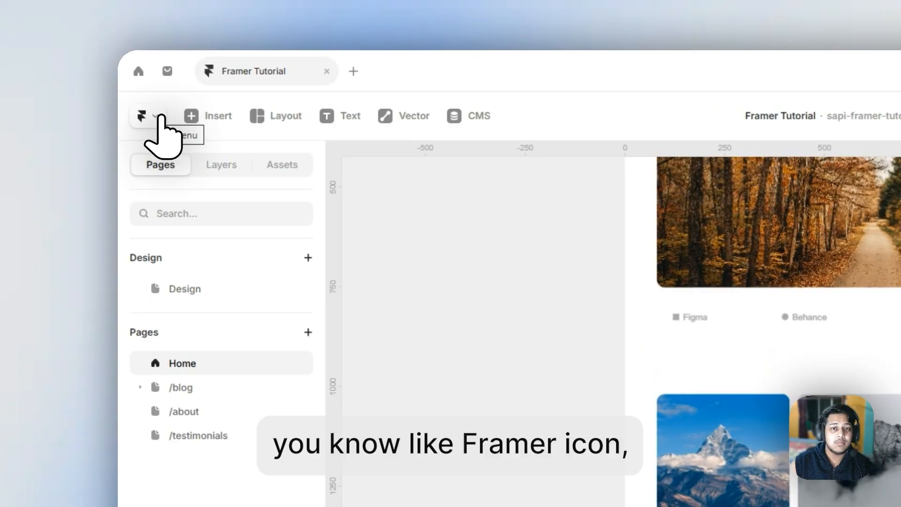
View the project's main commands and the File options, and close them without choosing anything
click(159, 118)
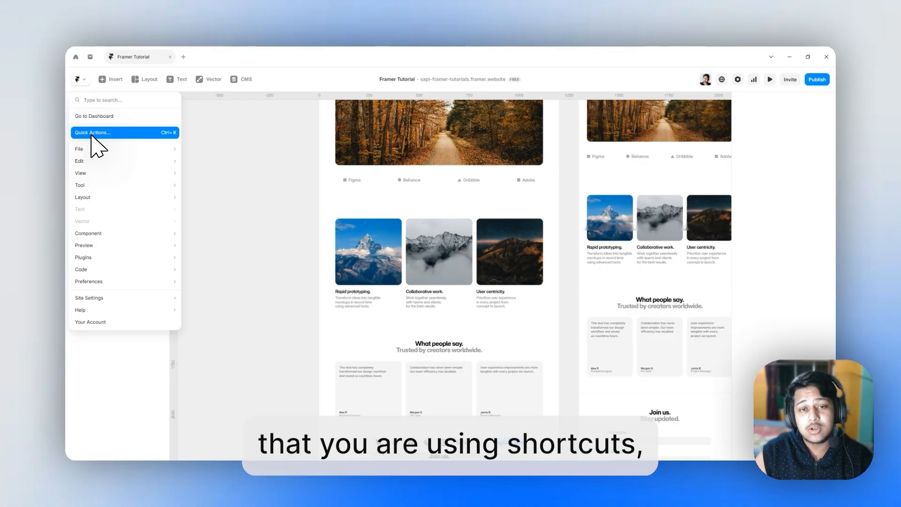
mouse_move(93, 149)
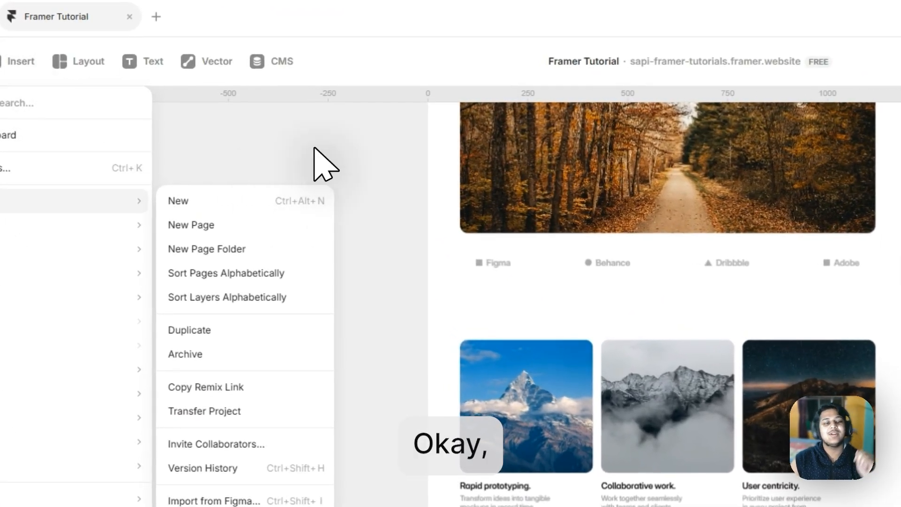
click(336, 149)
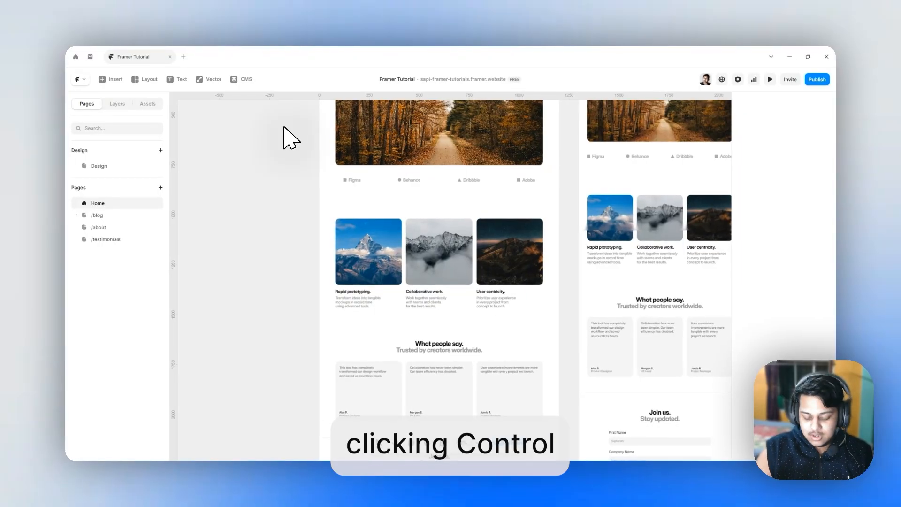
Search the Quick Actions for "compo", look through the matches, open the Create Component dialog and cancel it
key(ctrl+k)
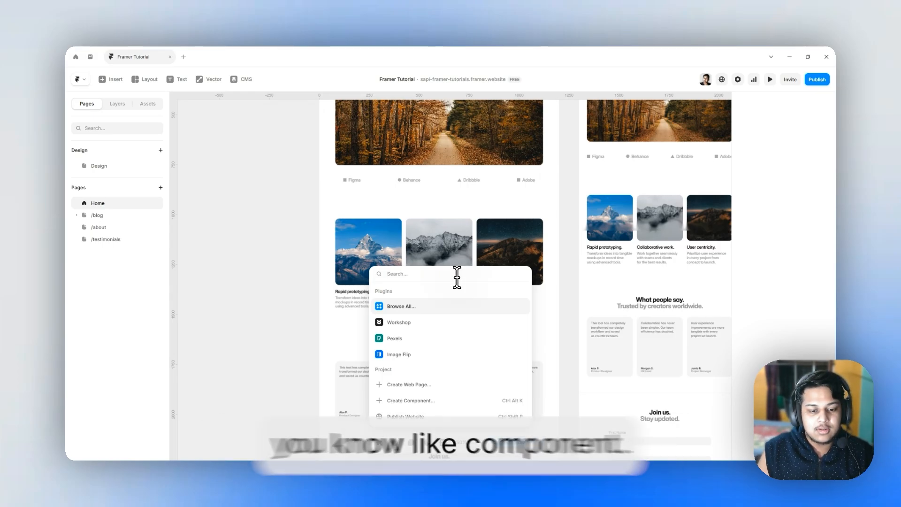
text(compo)
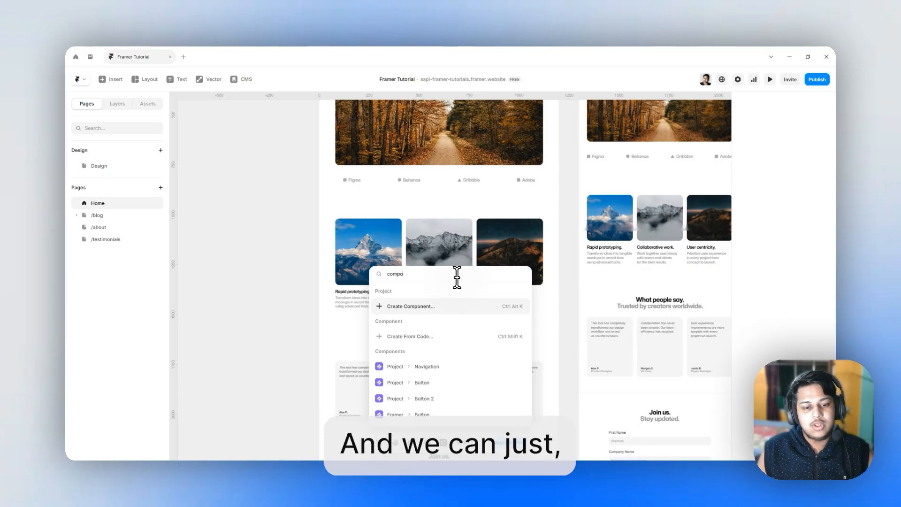
key(Down)
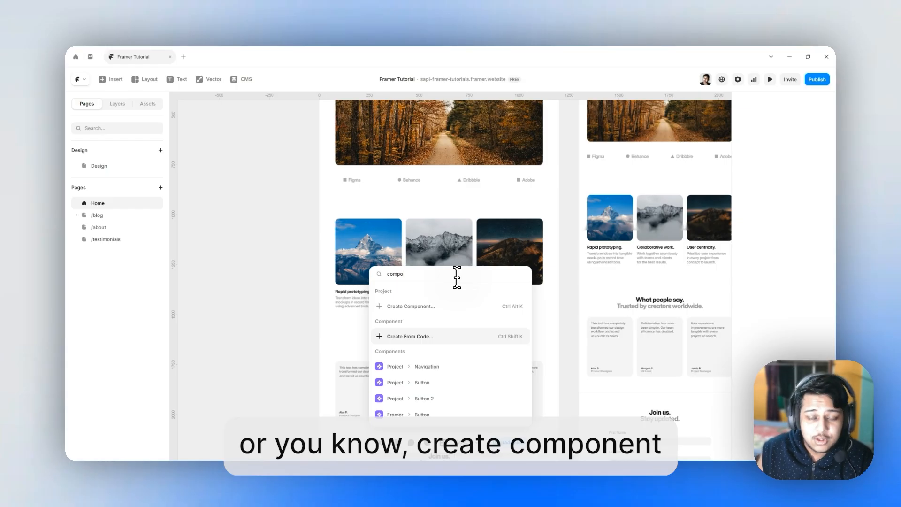
key(Down)
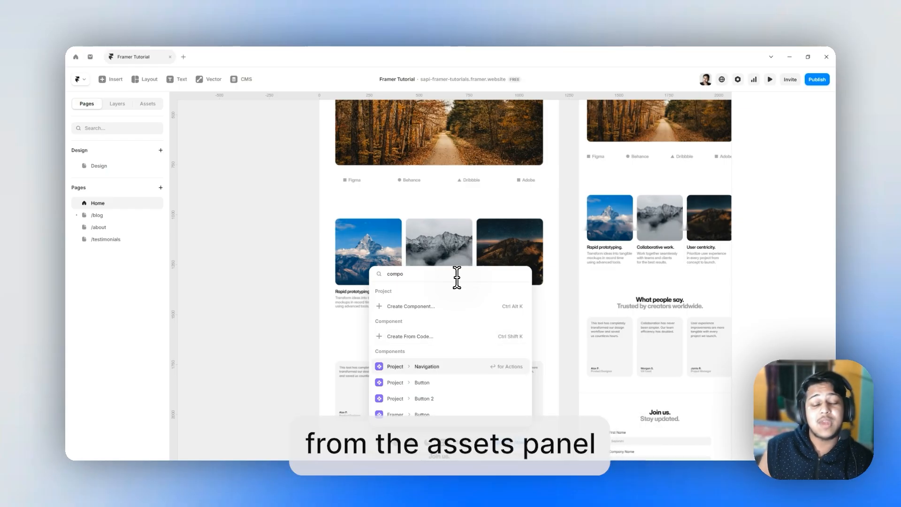
key(Up)
key(Up)
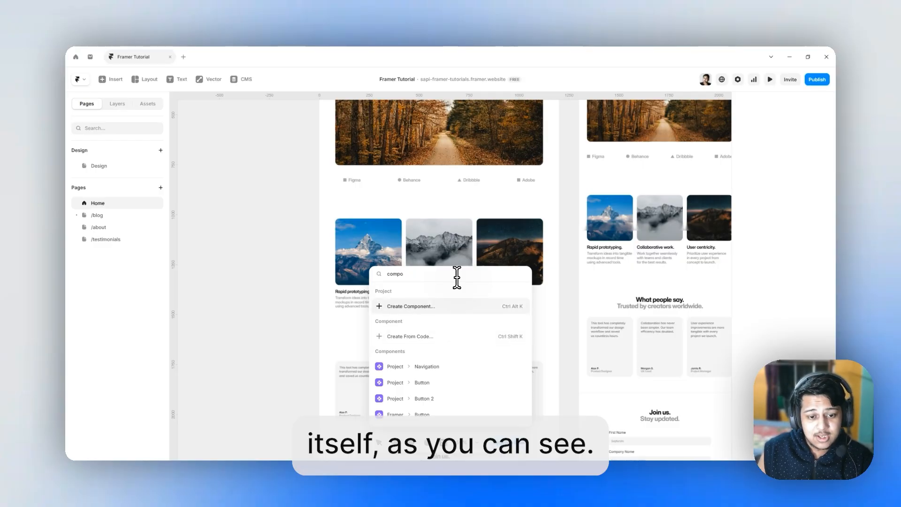
key(Return)
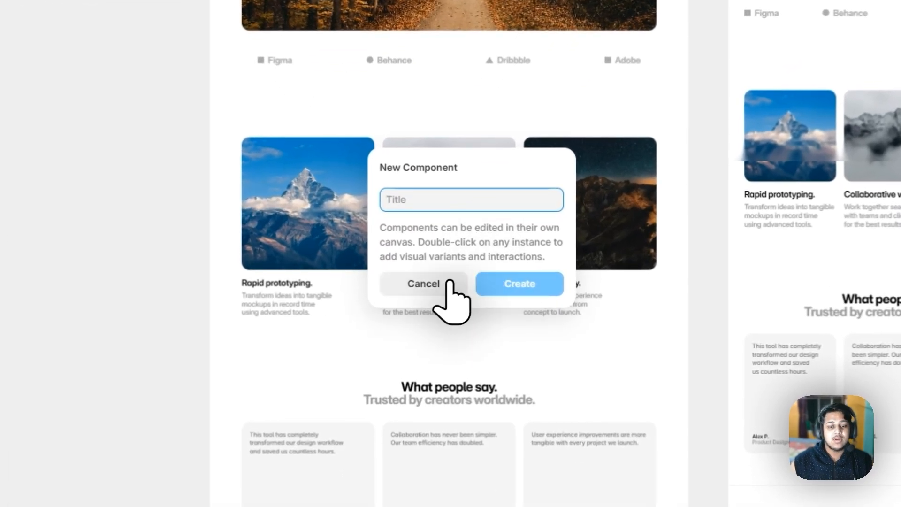
click(450, 283)
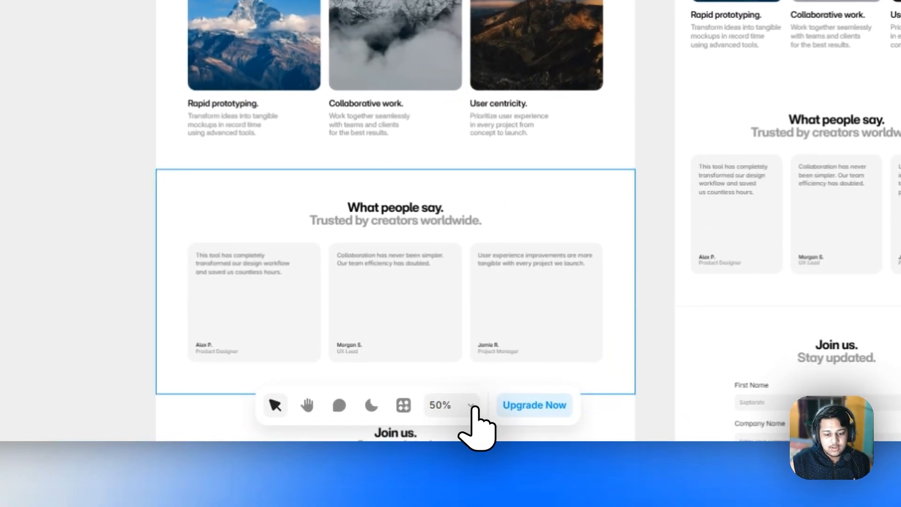
View the canvas zoom options and close them, zoom out to the Home page's Desktop, Tablet and Phone breakpoints and zoom back in
click(465, 408)
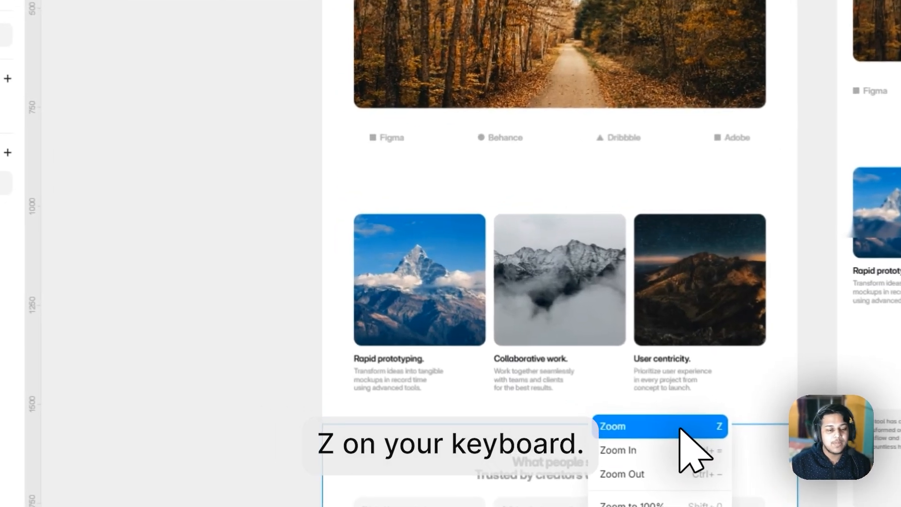
click(277, 185)
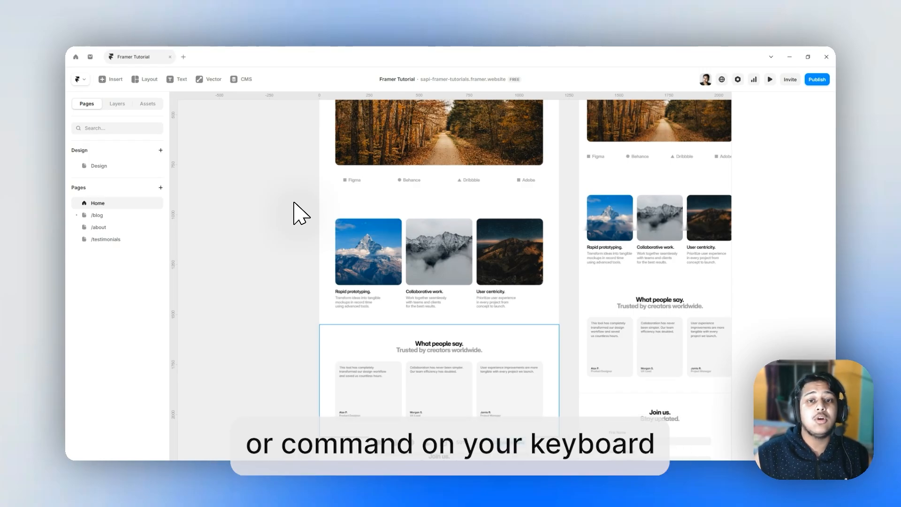
key(ctrl)
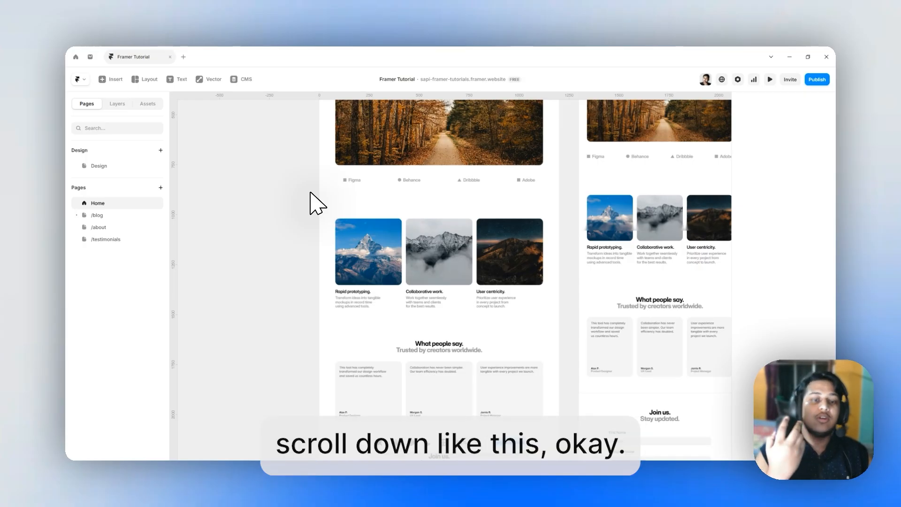
scroll(317, 203, down, 10)
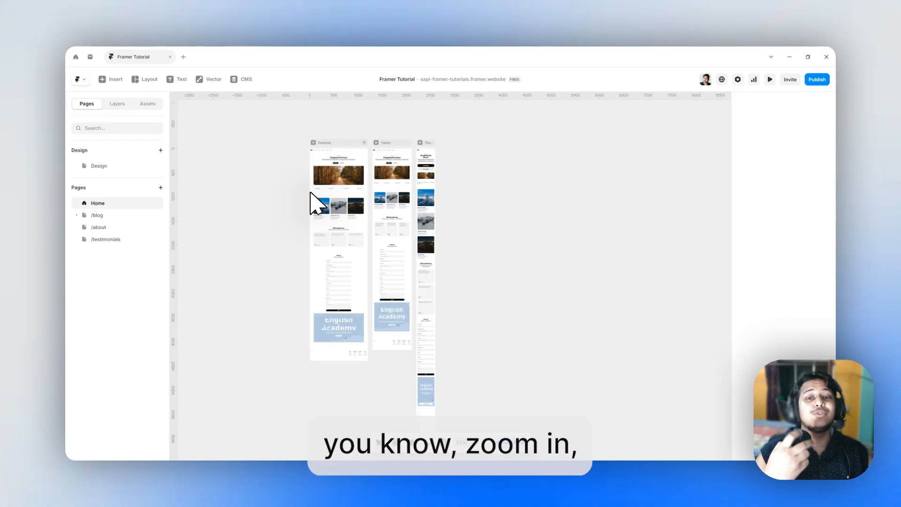
scroll(317, 203, up, 5)
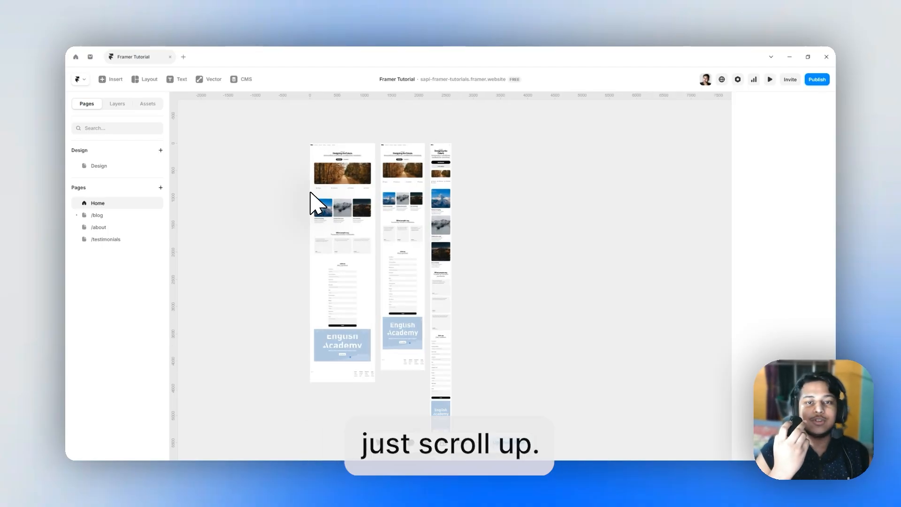
scroll(317, 203, up, 5)
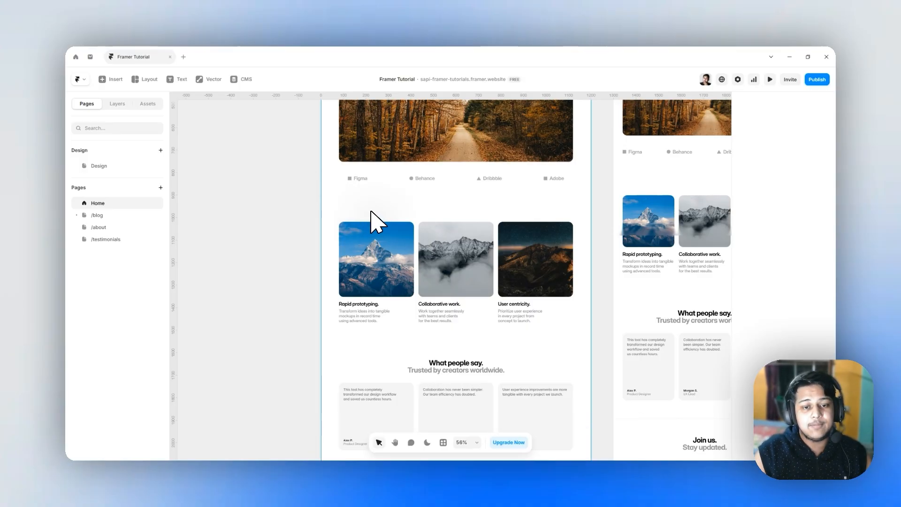
Zoom in and out on different parts of the Home page, including the "Join us." section, forest image and feature cards
scroll(472, 201, up, 4)
scroll(534, 167, down, 5)
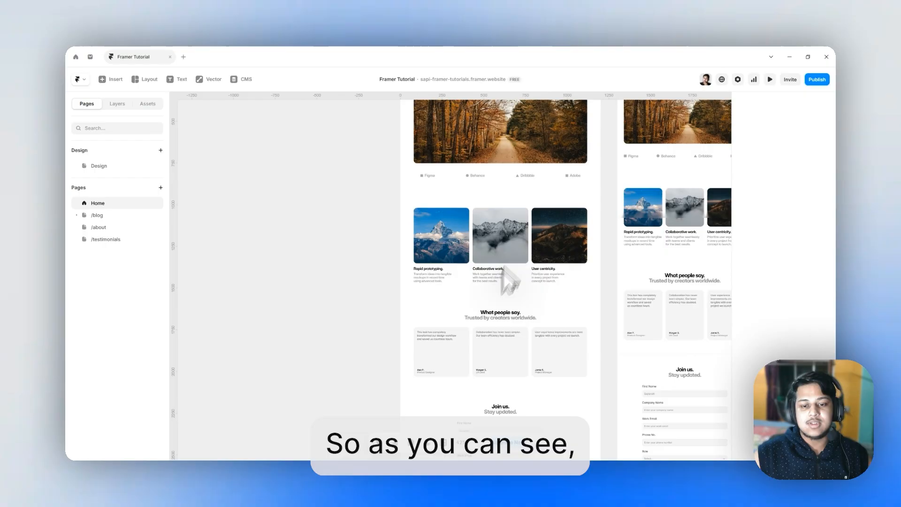
scroll(501, 396, up, 5)
scroll(475, 364, down, 5)
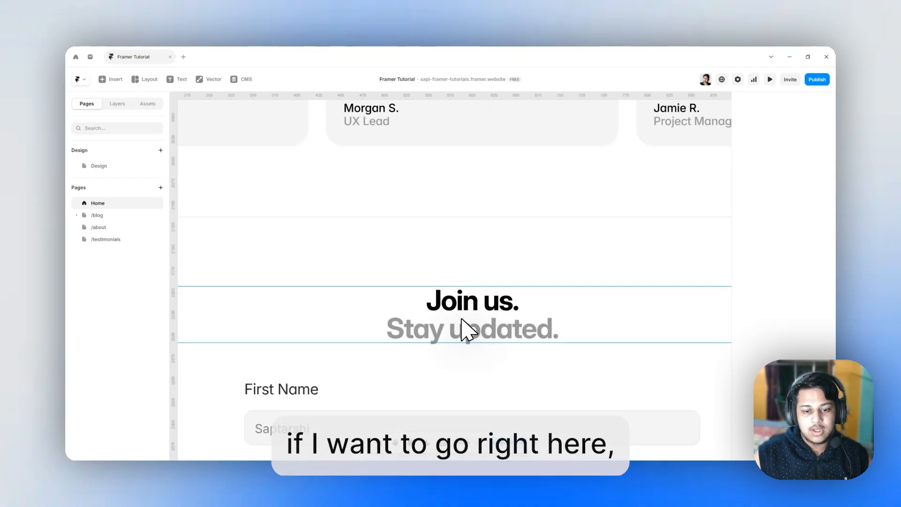
scroll(459, 222, up, 5)
scroll(452, 115, up, 5)
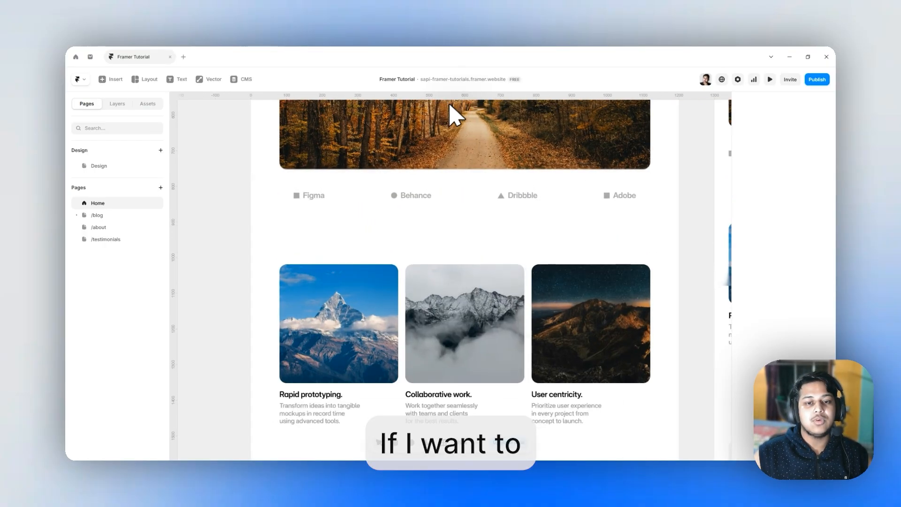
scroll(467, 145, down, 4)
scroll(463, 146, up, 4)
scroll(464, 145, down, 3)
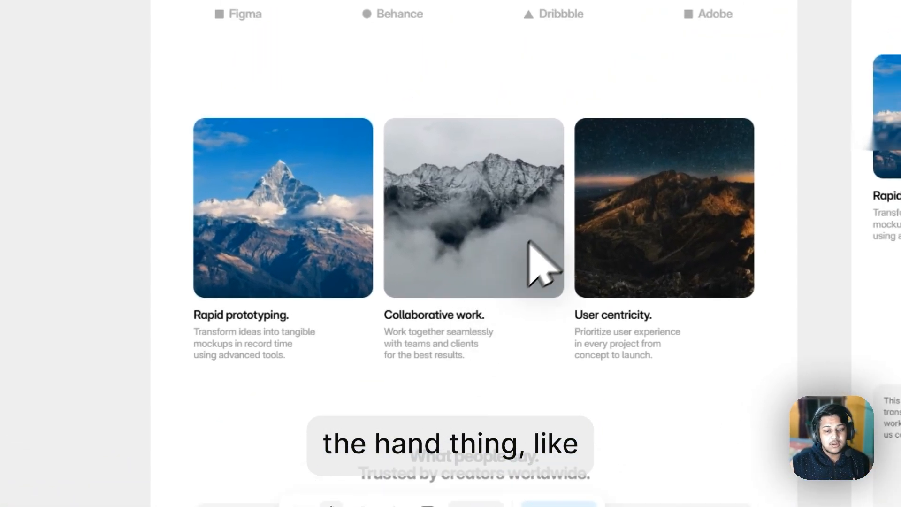
Pan with the Hand tool across the Home page's breakpoints to examine the hero, contact form and testimonial sections
drag(657, 207, 284, 244)
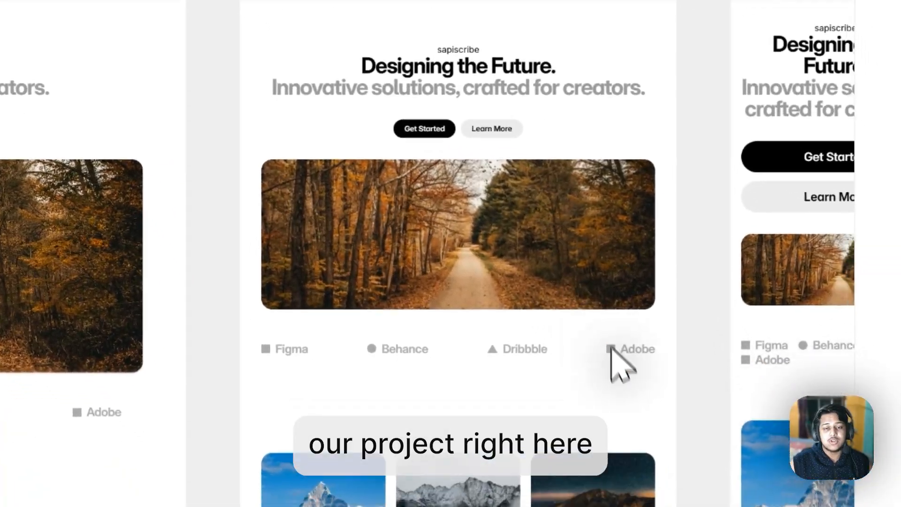
drag(611, 347, 499, 241)
drag(712, 305, 573, 187)
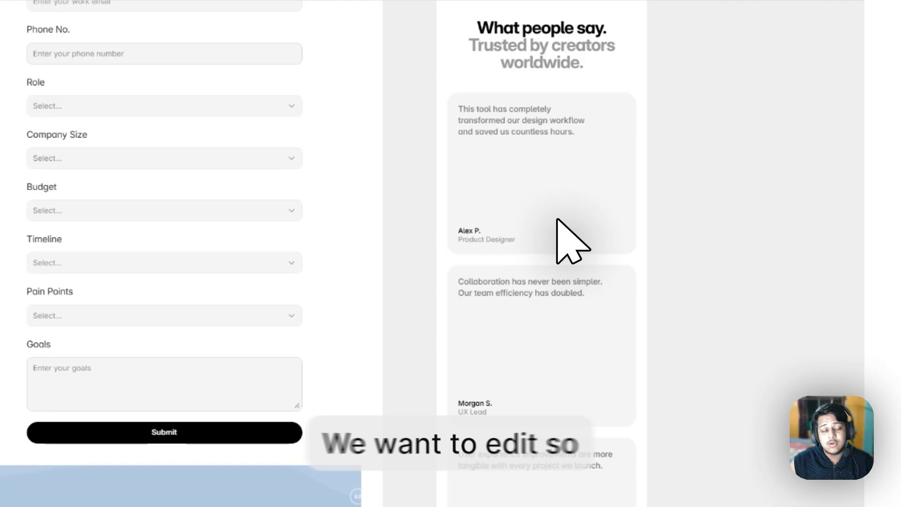
drag(536, 230, 432, 292)
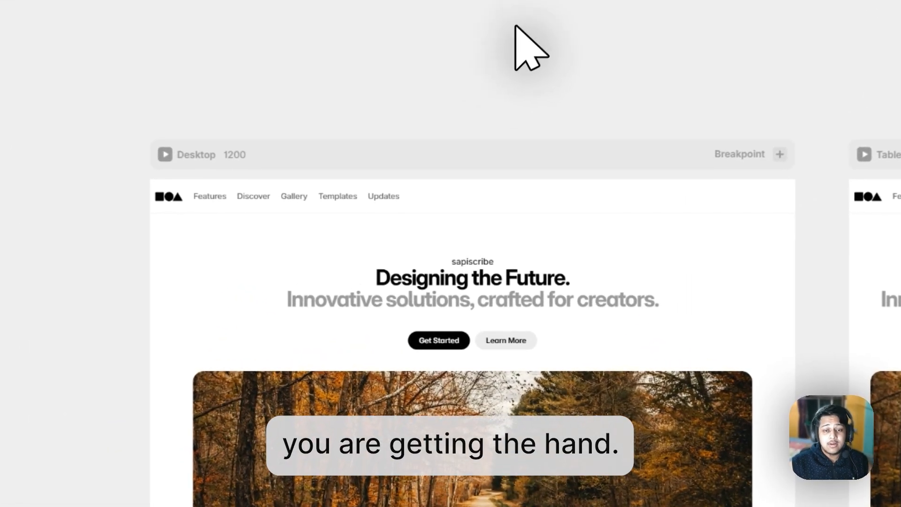
drag(448, 310, 275, 234)
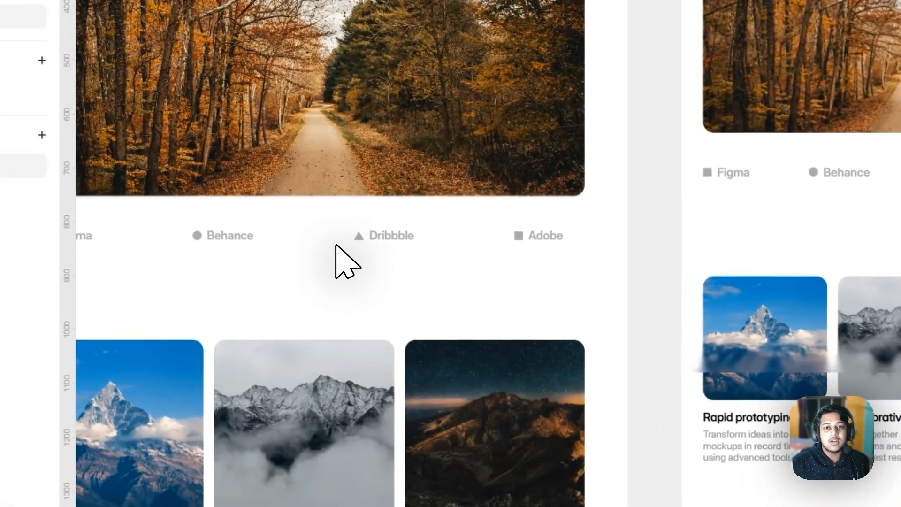